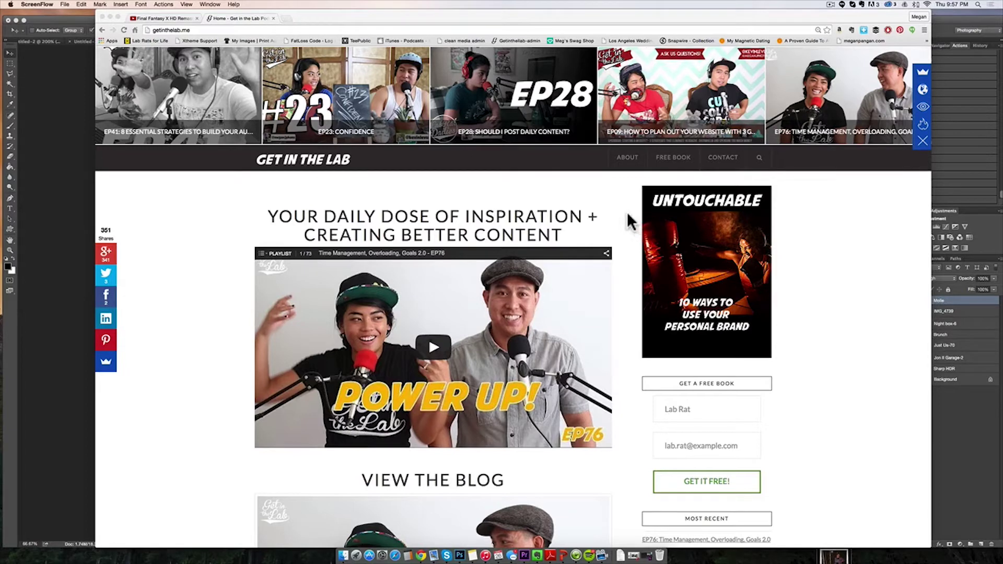
Search Google for 'x theme' in a new tab
scroll(629, 221, down, 2)
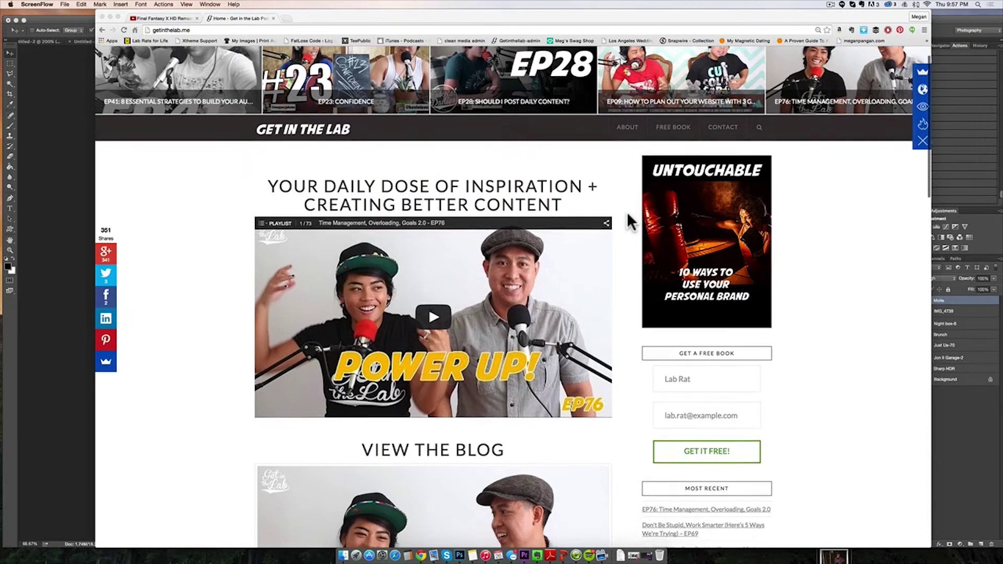
scroll(629, 219, down, 10)
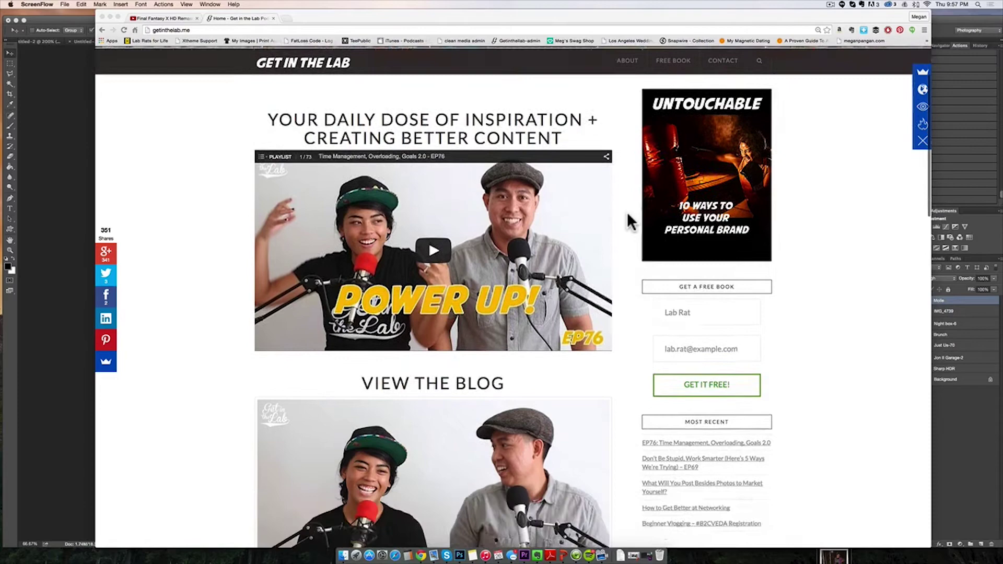
scroll(627, 212, down, 3)
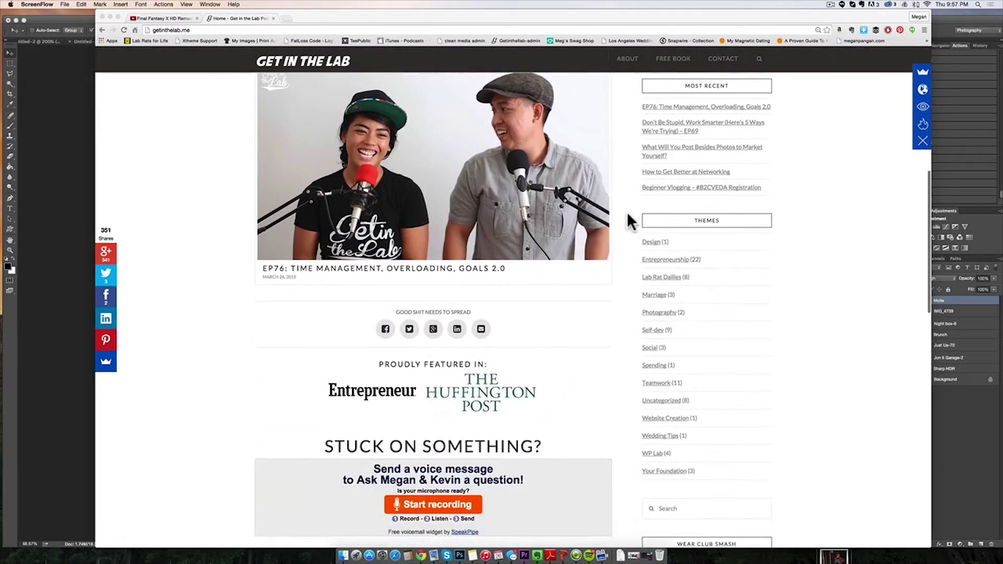
scroll(627, 211, up, 15)
scroll(626, 212, down, 1)
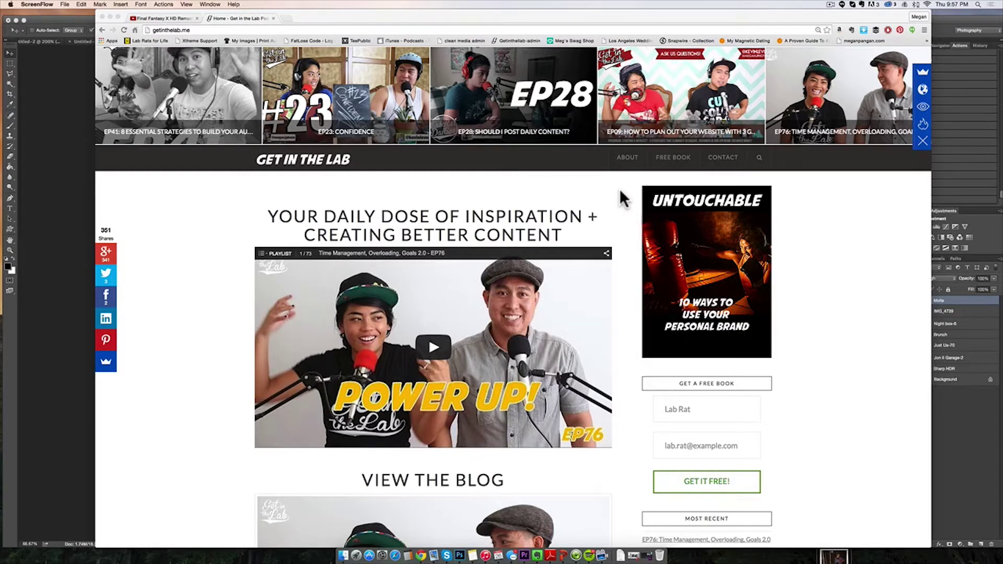
click(285, 19)
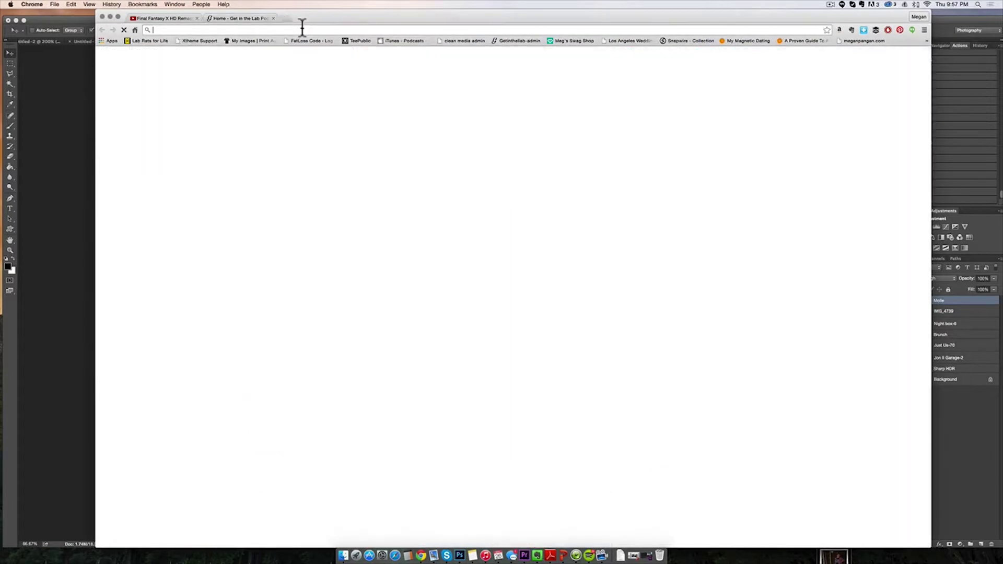
text(xt the)
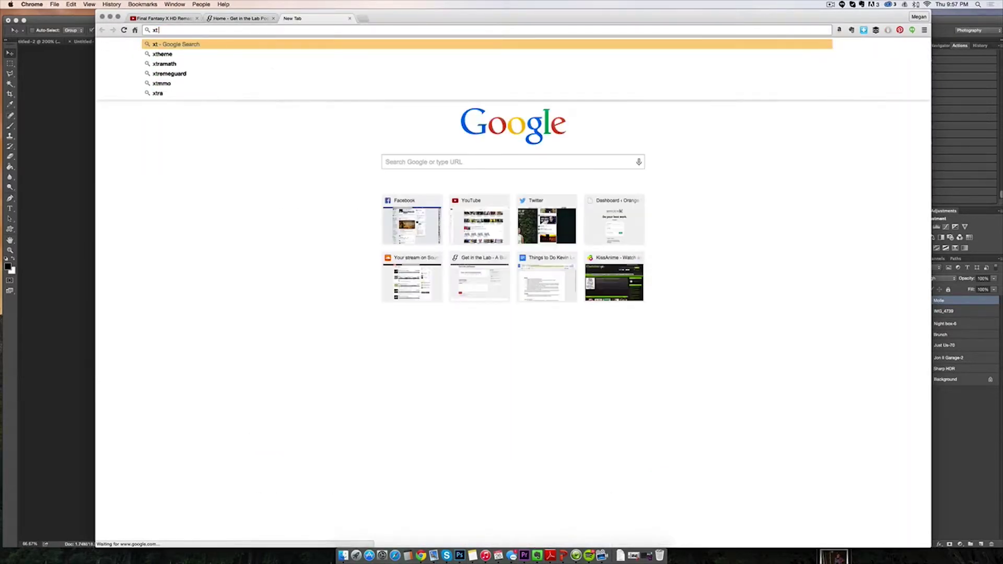
key(BackSpace)
key(BackSpace)
key(BackSpace)
key(BackSpace)
key(BackSpace)
text(theme)
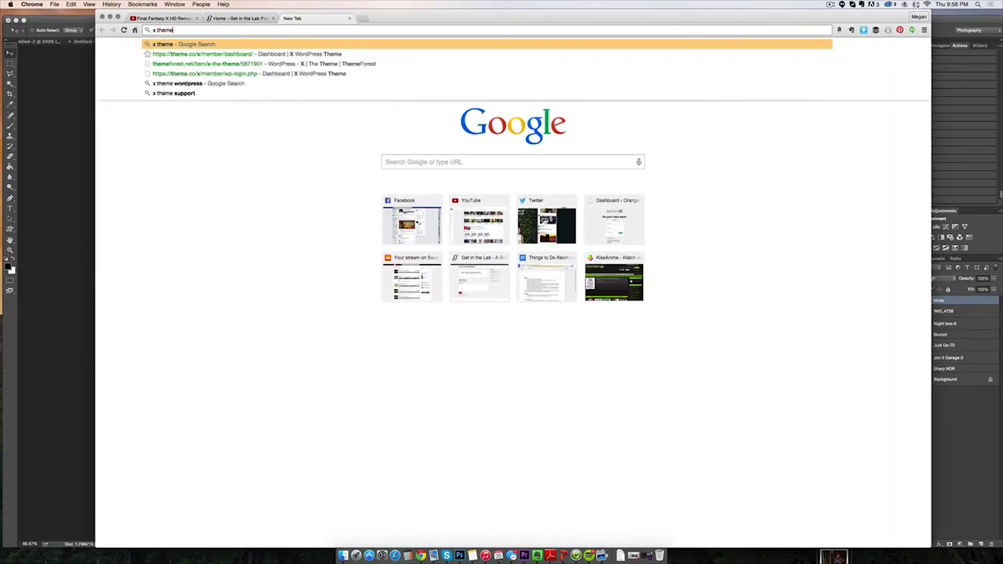
key(Return)
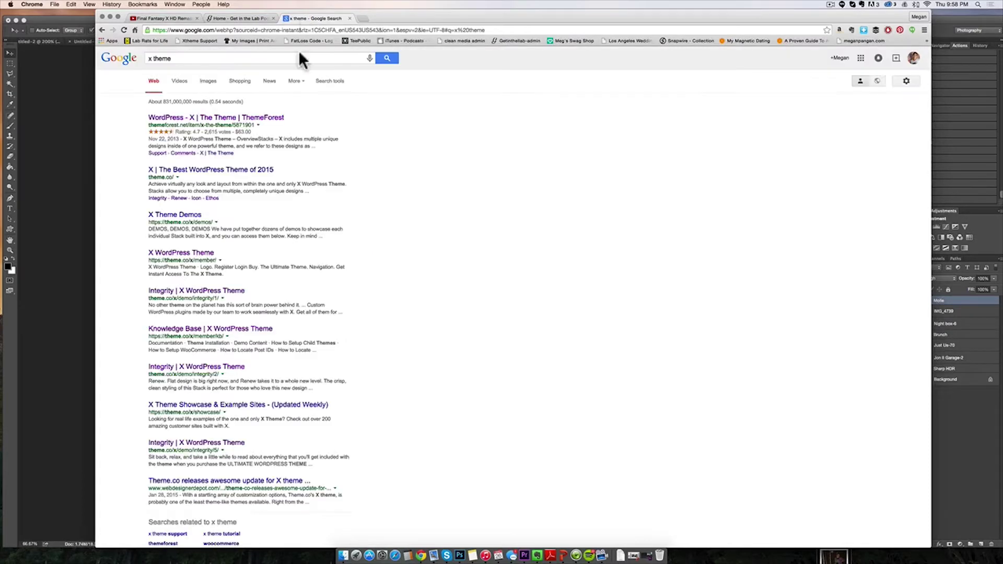
Open the X theme's $63 ThemeForest listing and follow Learn More to theme.co/x
click(271, 124)
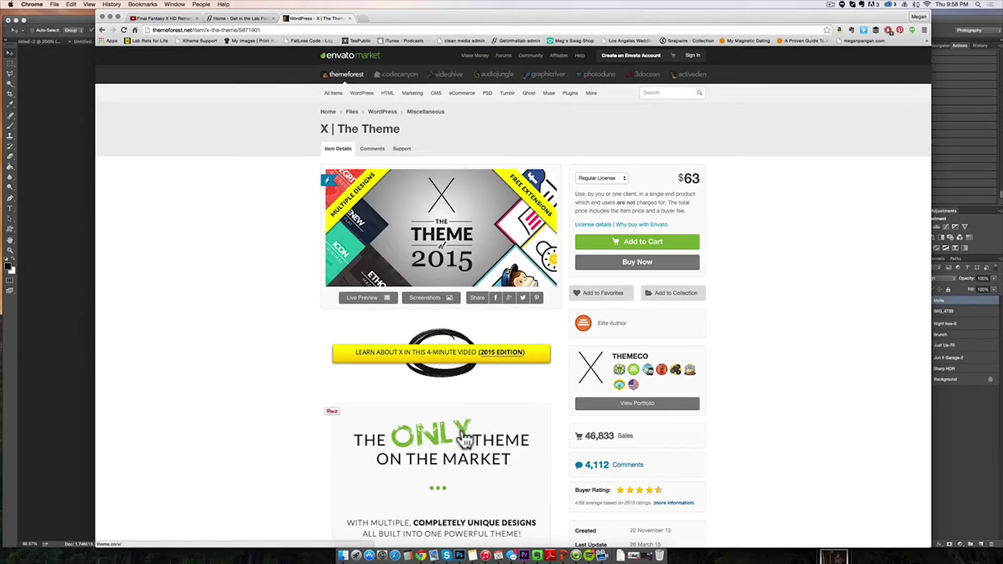
scroll(466, 388, down, 10)
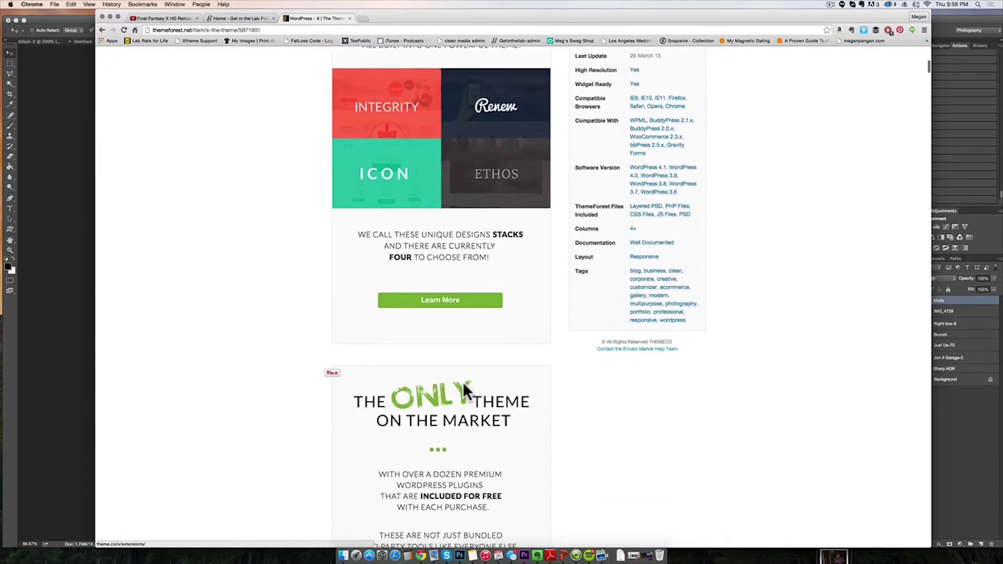
click(460, 302)
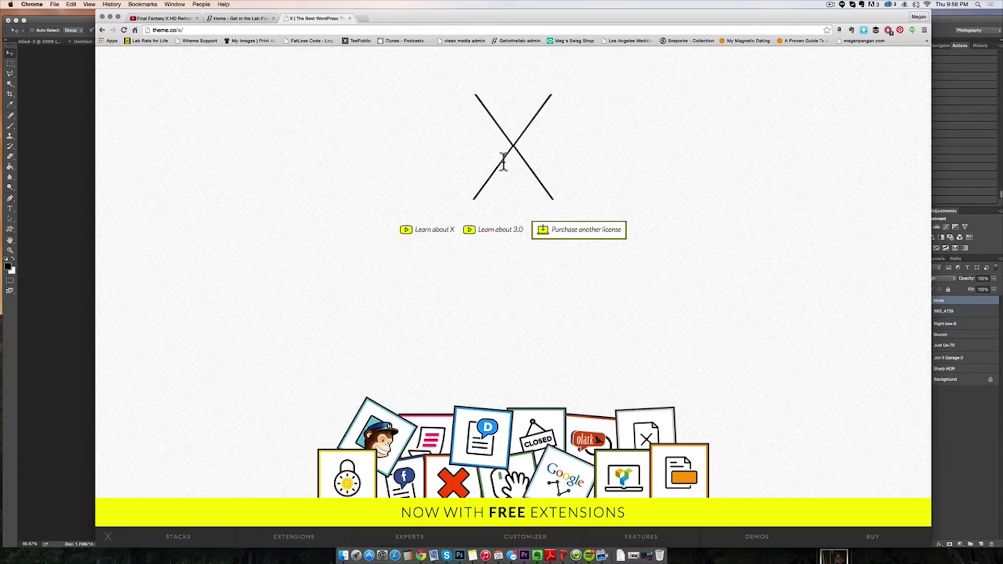
scroll(698, 255, down, 8)
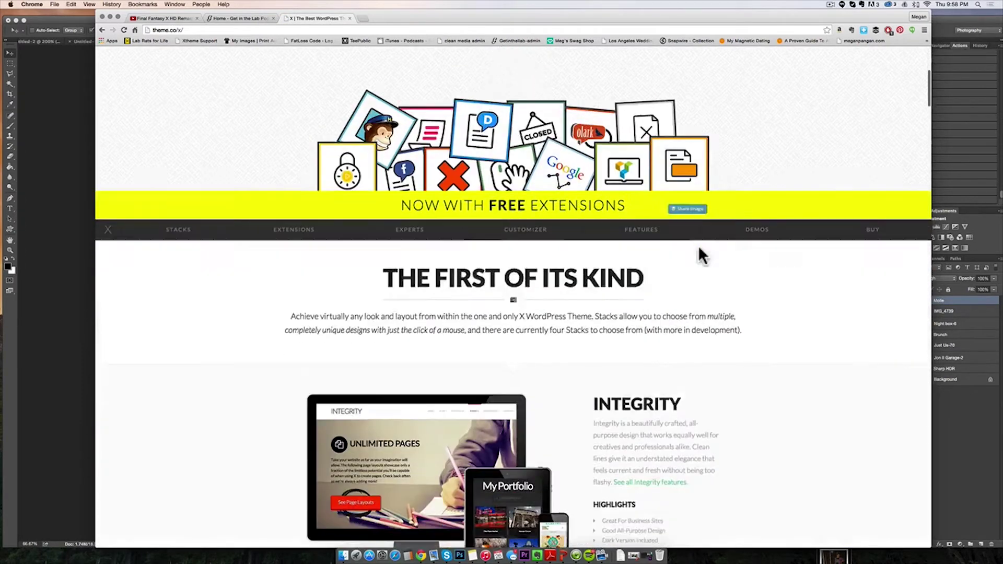
scroll(701, 255, down, 3)
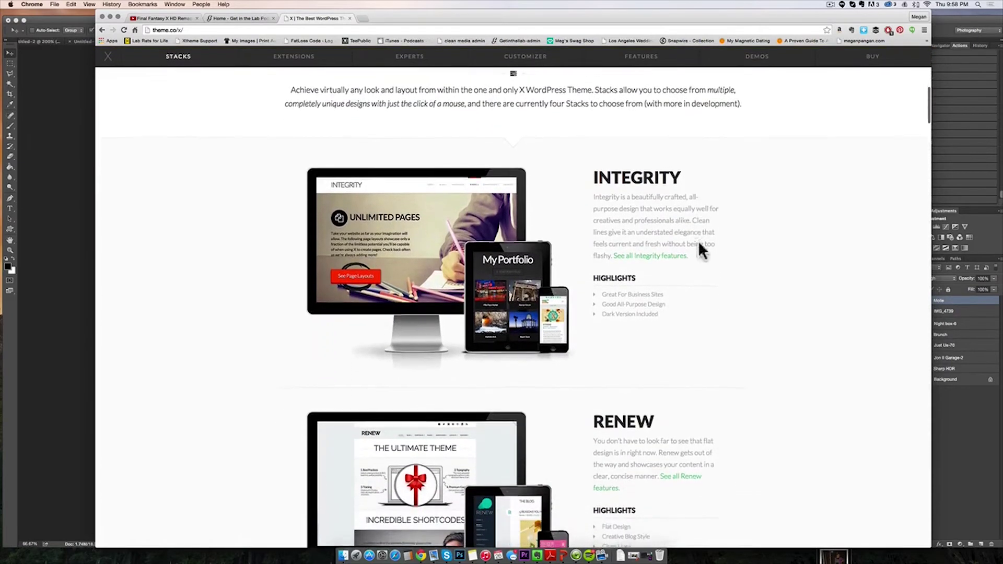
scroll(675, 251, down, 7)
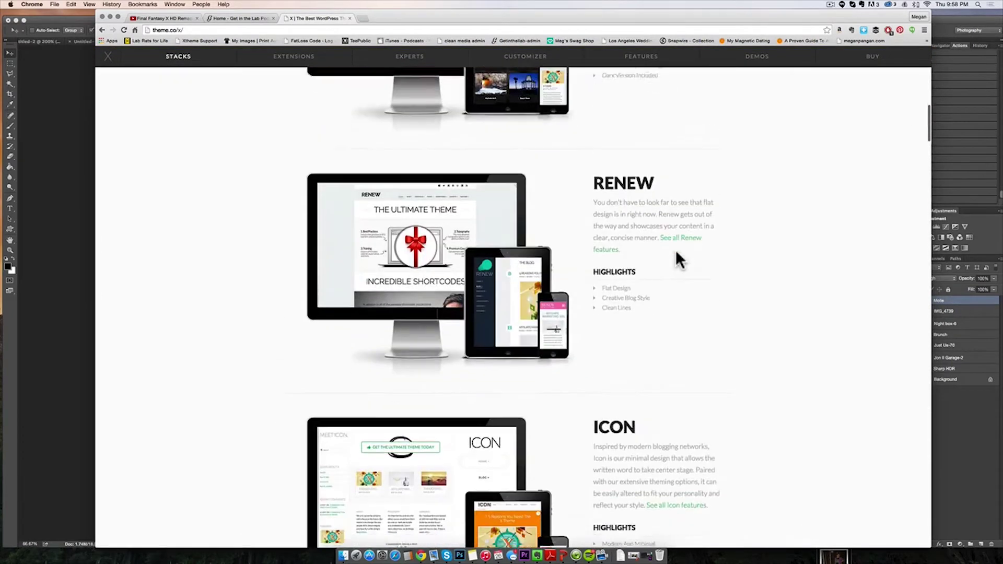
scroll(675, 250, down, 4)
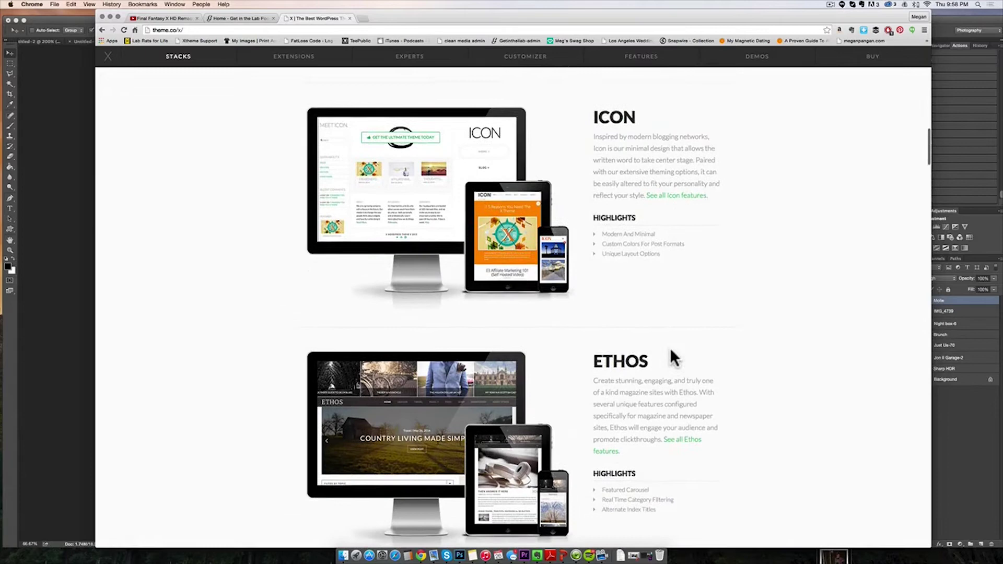
scroll(648, 374, down, 5)
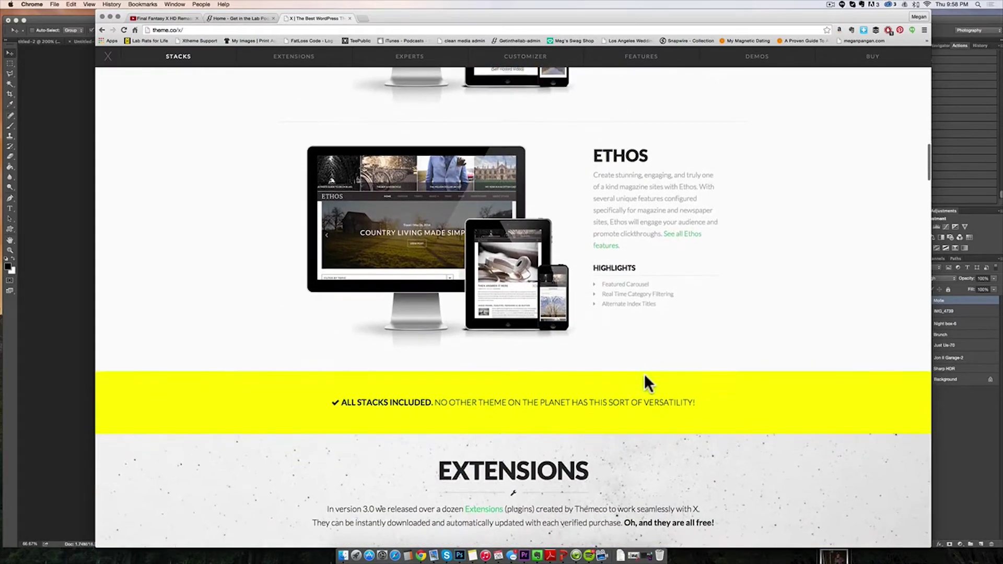
scroll(643, 373, down, 4)
scroll(642, 372, up, 3)
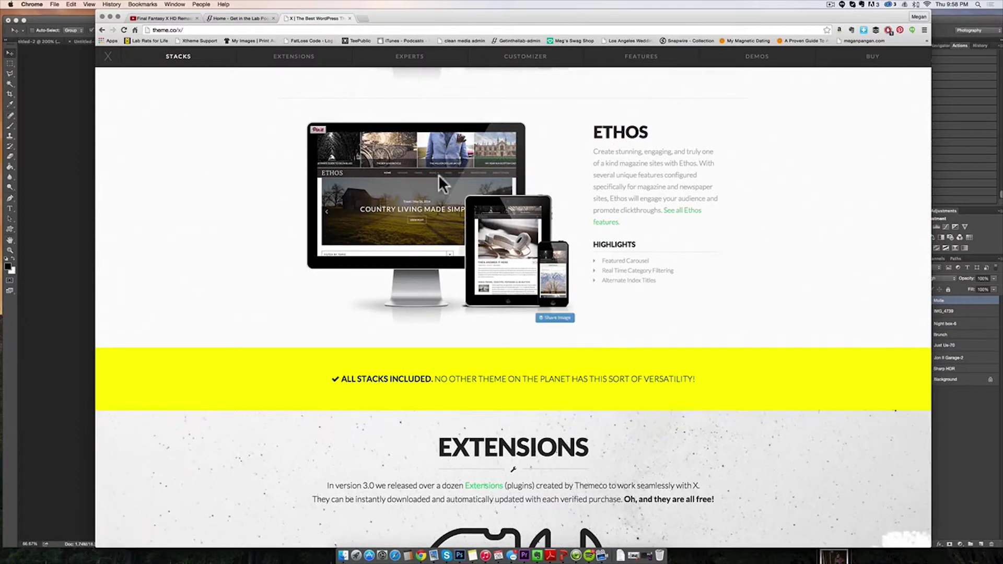
scroll(426, 203, down, 5)
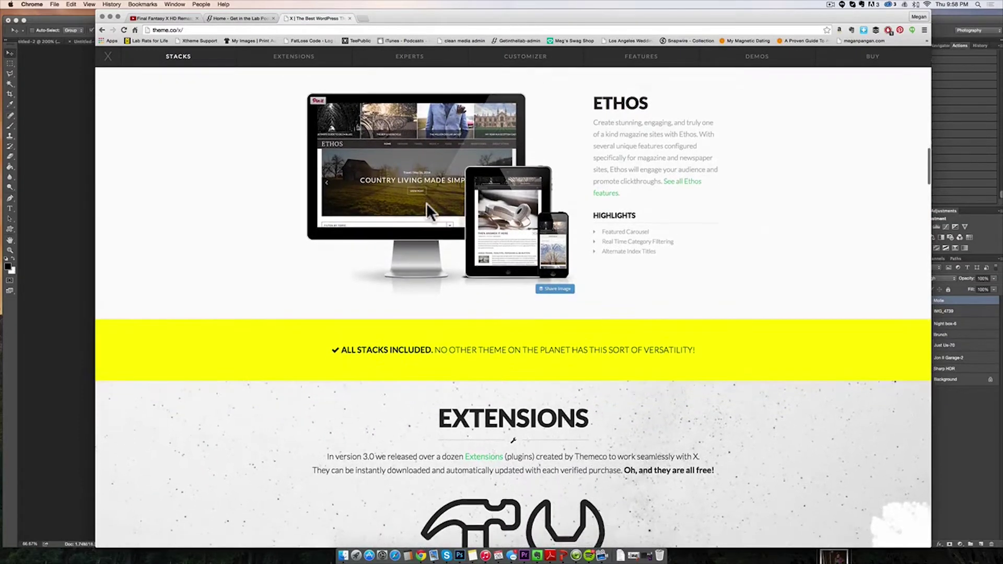
scroll(427, 202, down, 15)
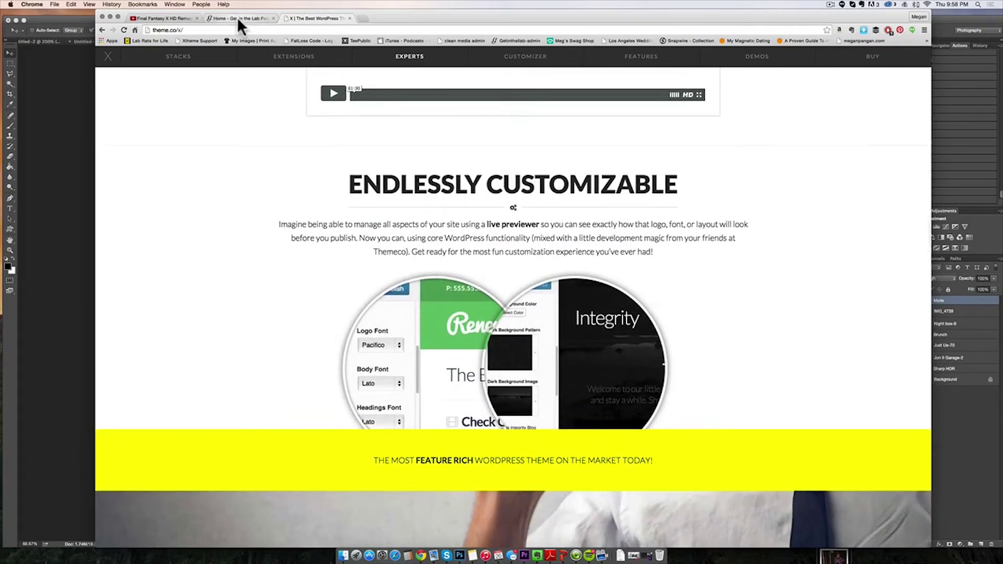
click(236, 18)
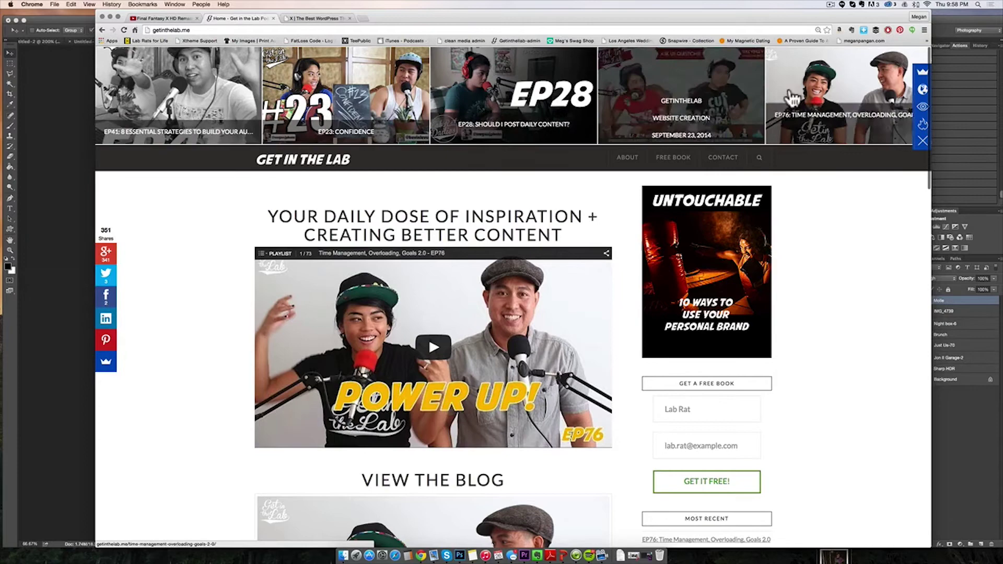
scroll(480, 396, down, 3)
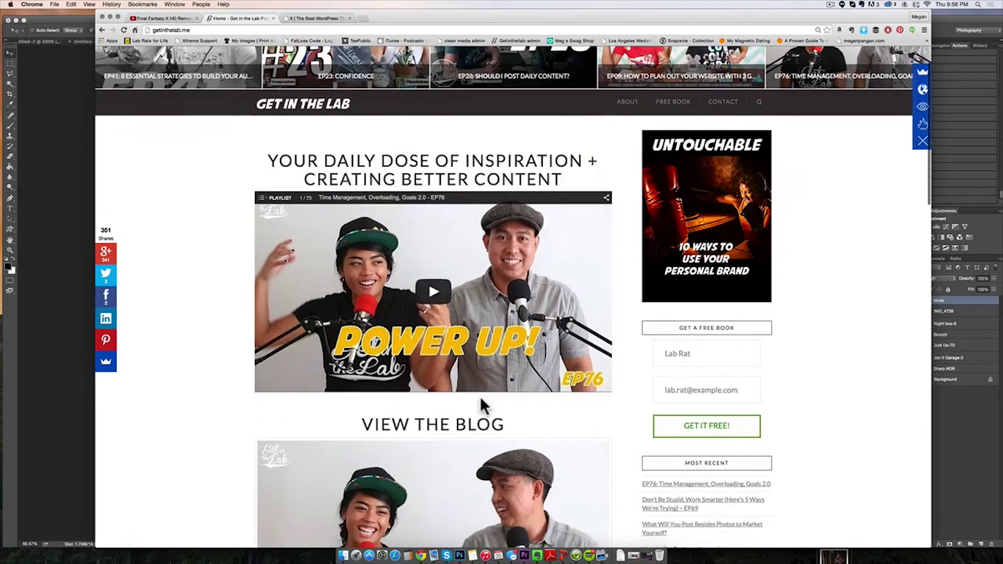
scroll(480, 396, down, 5)
scroll(480, 396, up, 5)
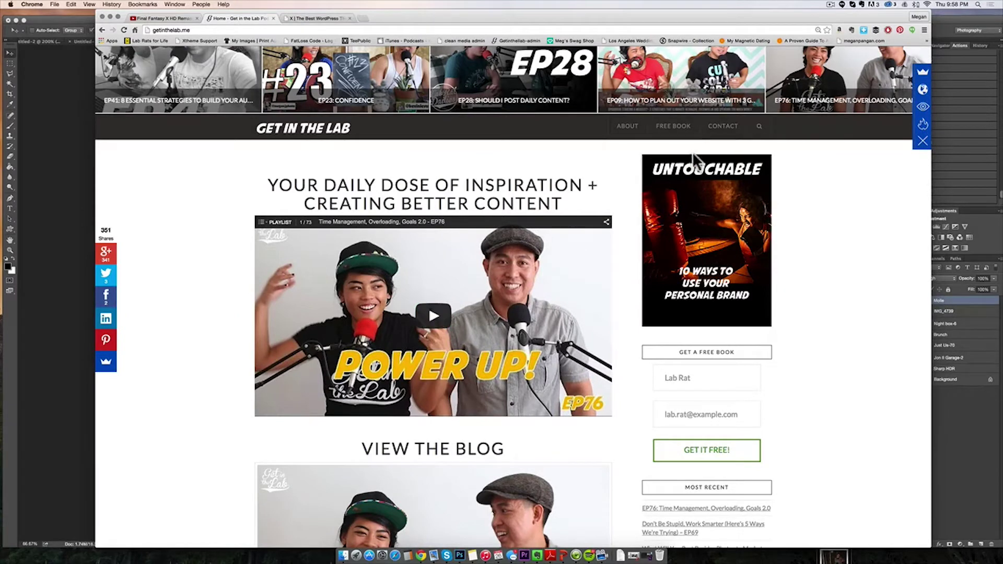
scroll(739, 350, down, 4)
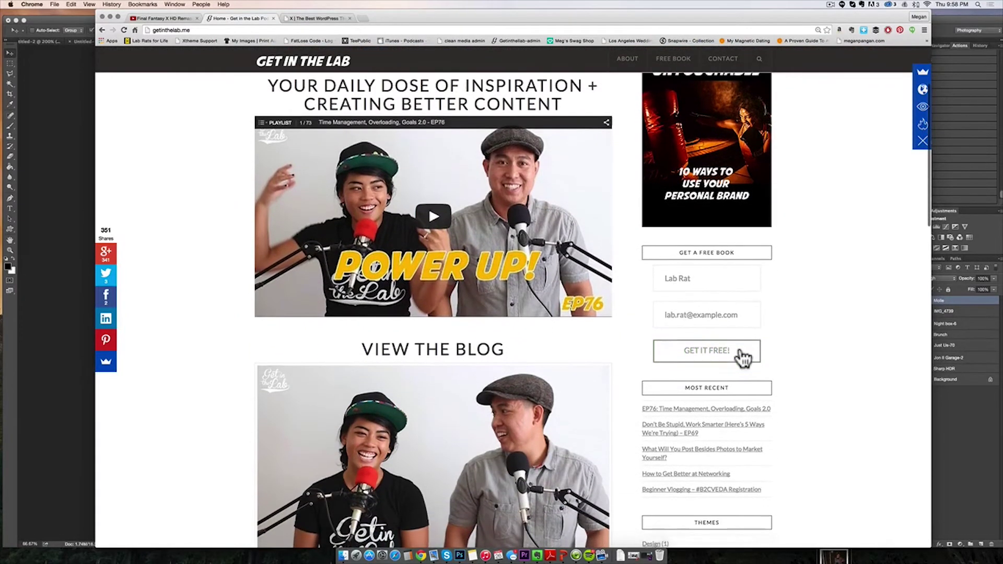
scroll(743, 358, down, 10)
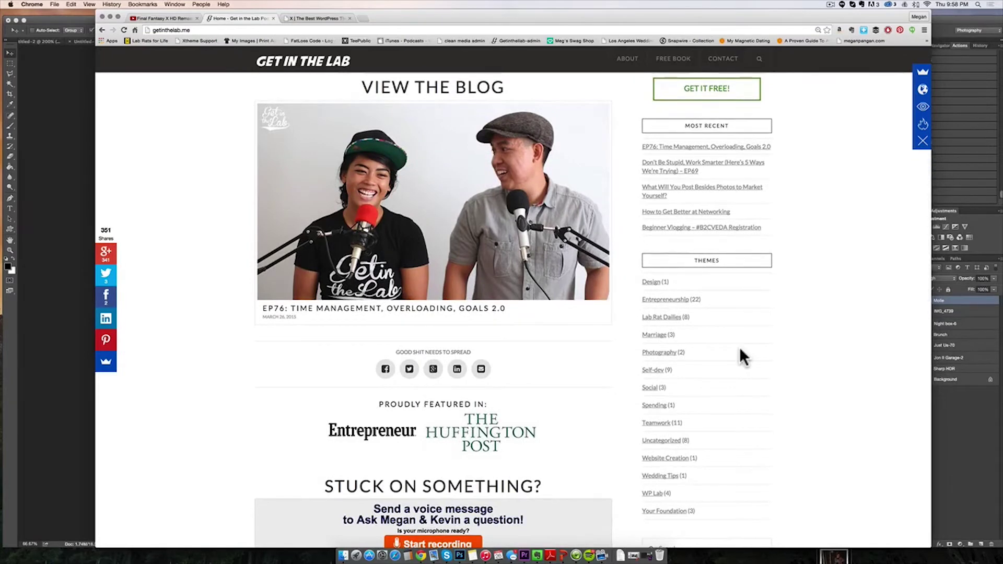
scroll(741, 351, down, 2)
scroll(741, 349, down, 5)
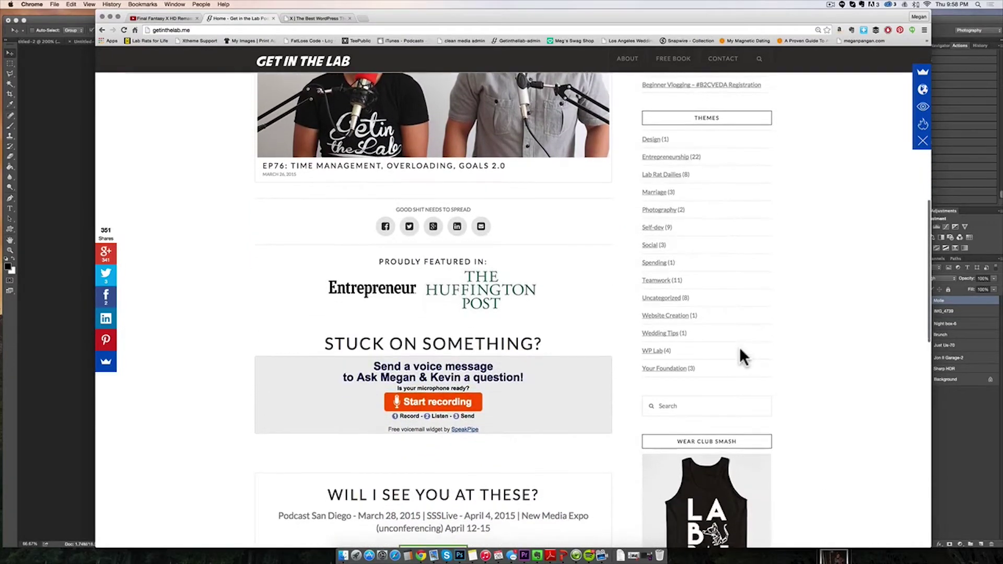
scroll(740, 349, up, 2)
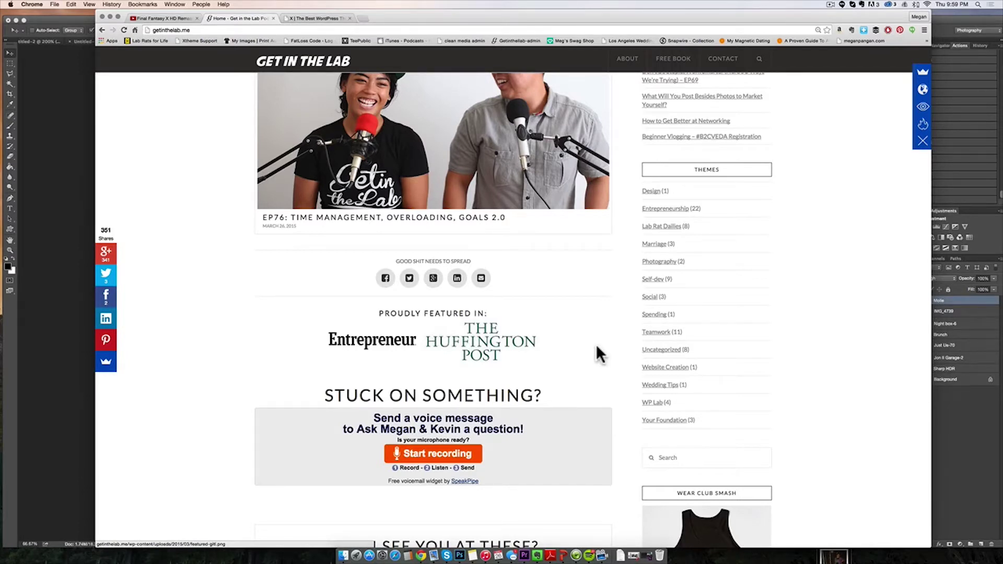
Browse the theme.co features page down to Portfolios and Icon Fonts, then return to the Get in the Lab admin
click(309, 18)
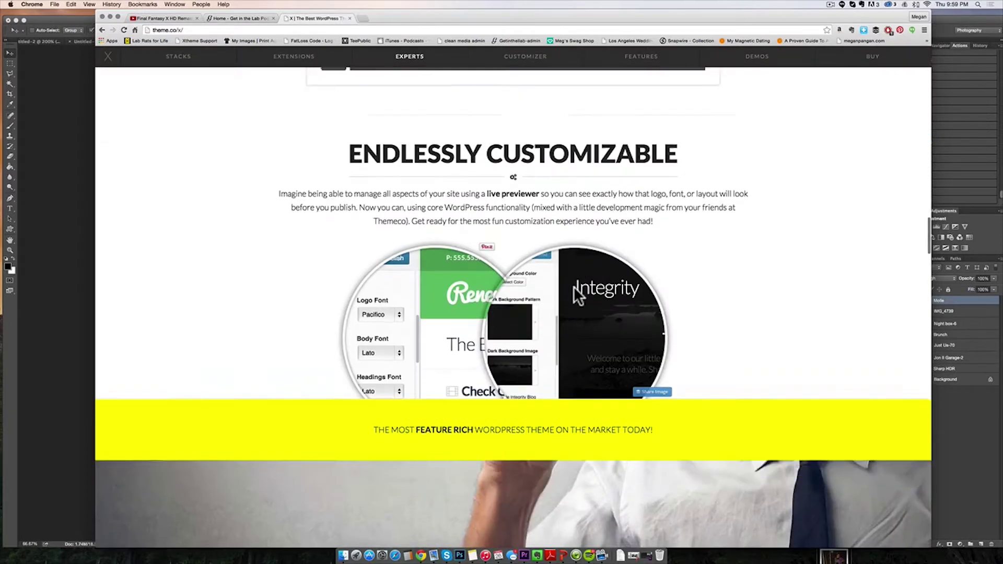
scroll(574, 287, down, 6)
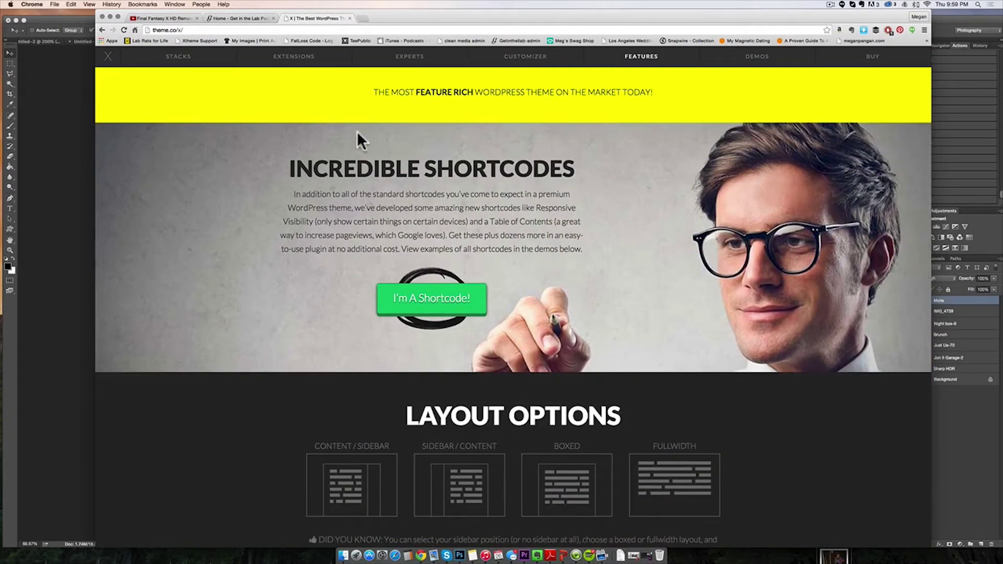
scroll(561, 241, down, 4)
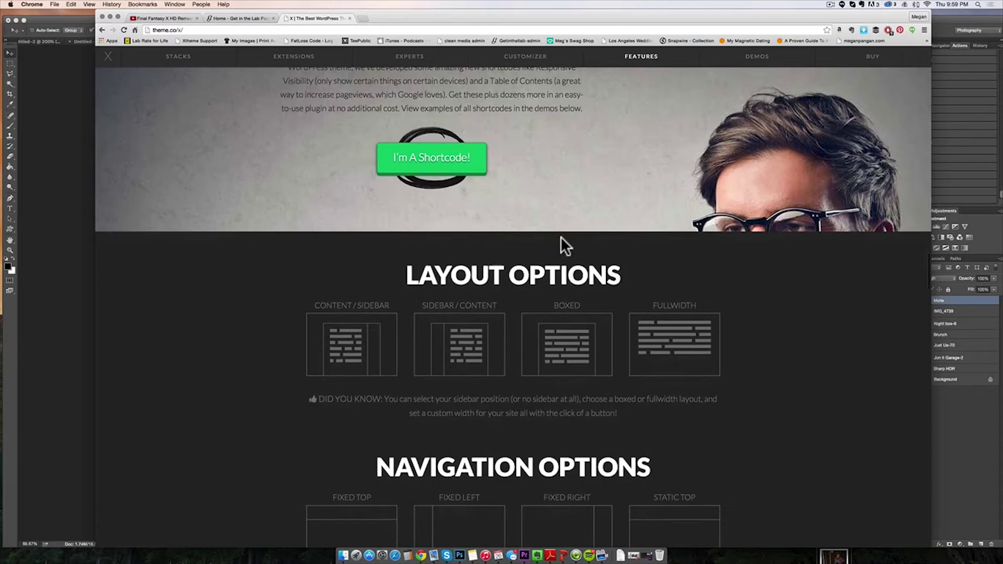
scroll(560, 236, down, 2)
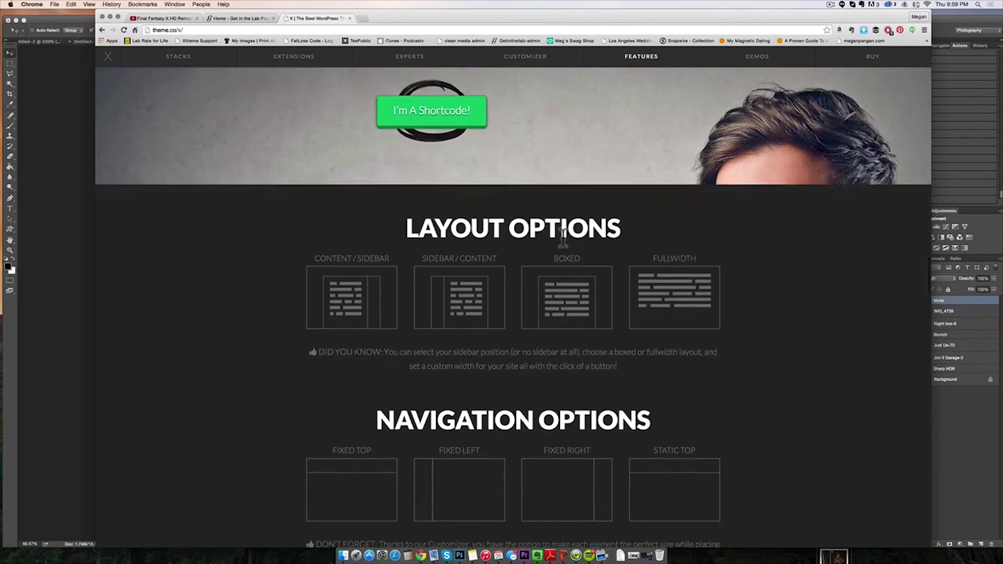
scroll(570, 283, down, 15)
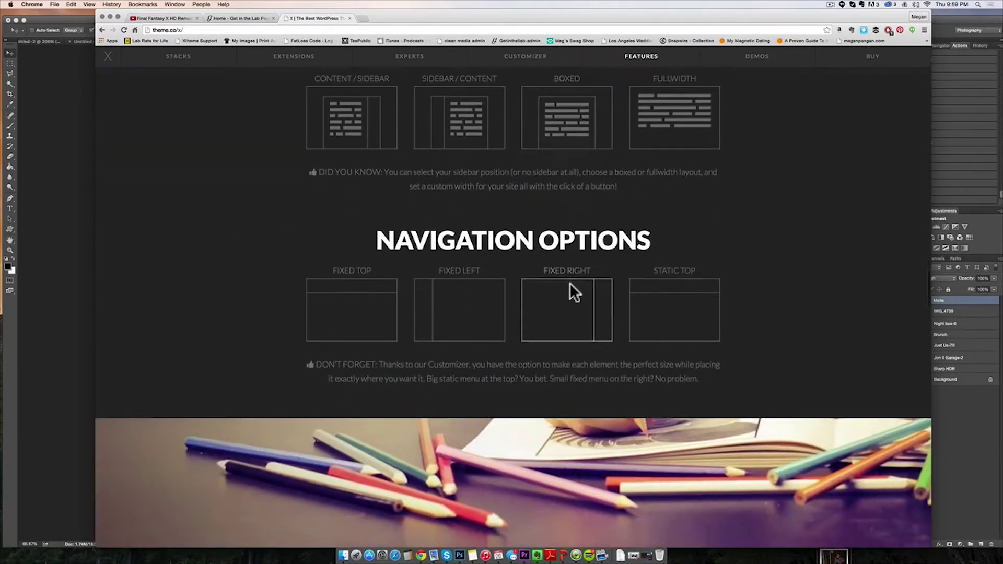
scroll(569, 283, down, 20)
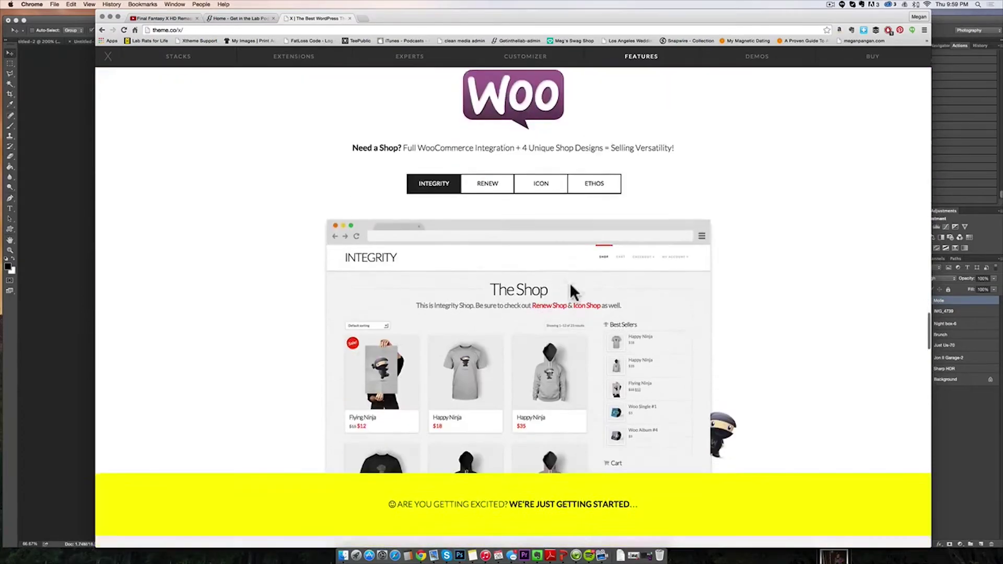
scroll(570, 290, up, 6)
scroll(570, 290, down, 13)
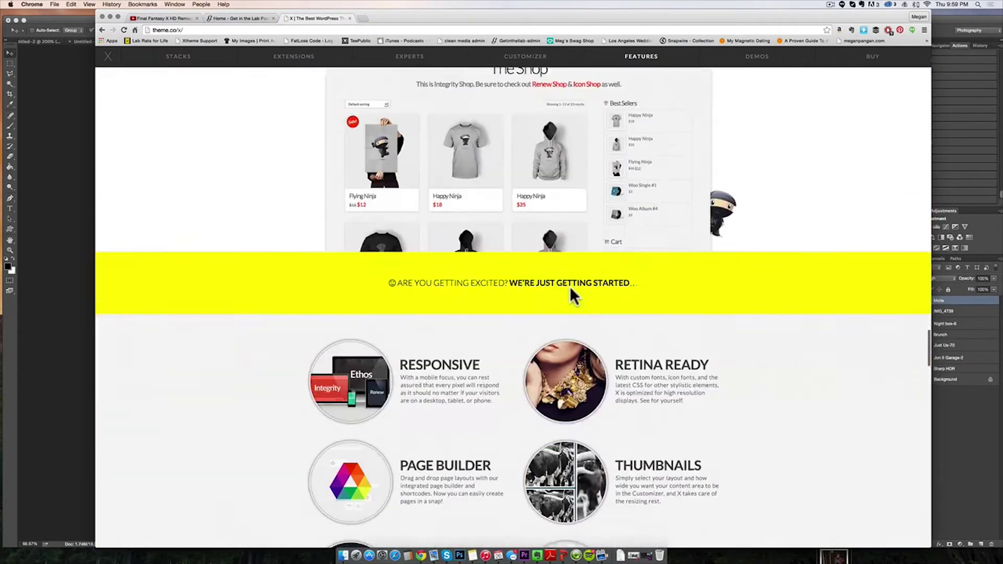
scroll(569, 286, down, 3)
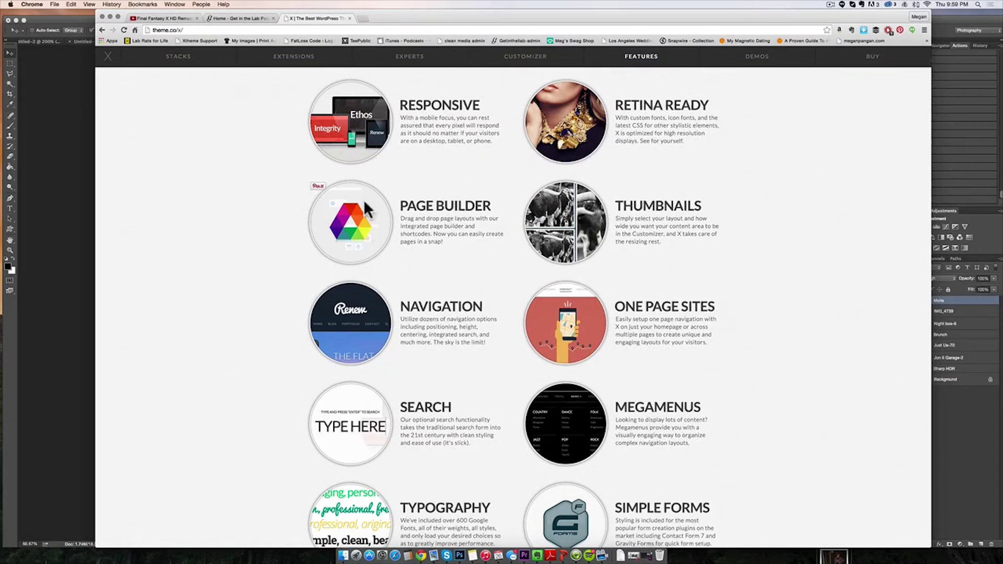
scroll(442, 241, down, 15)
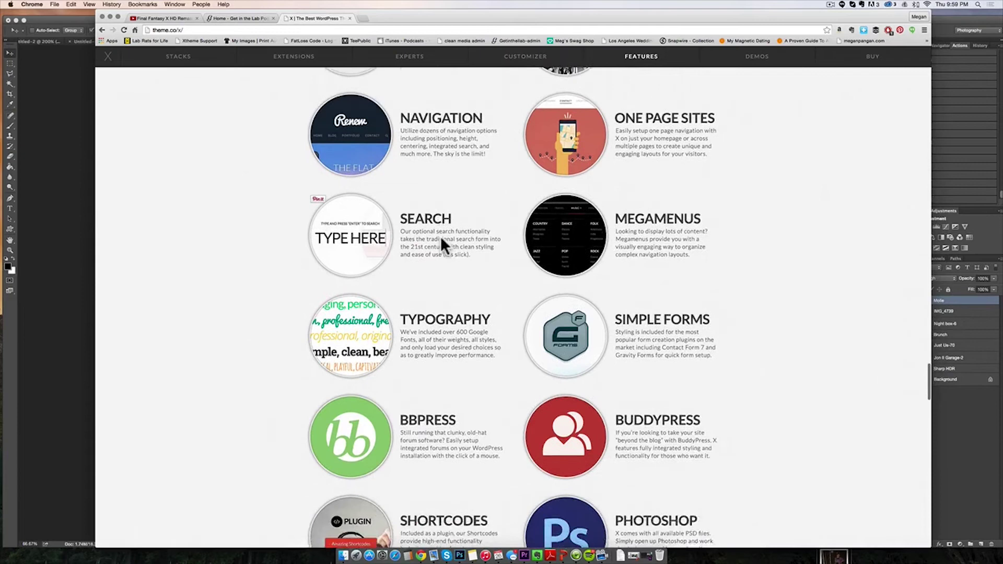
scroll(440, 236, down, 20)
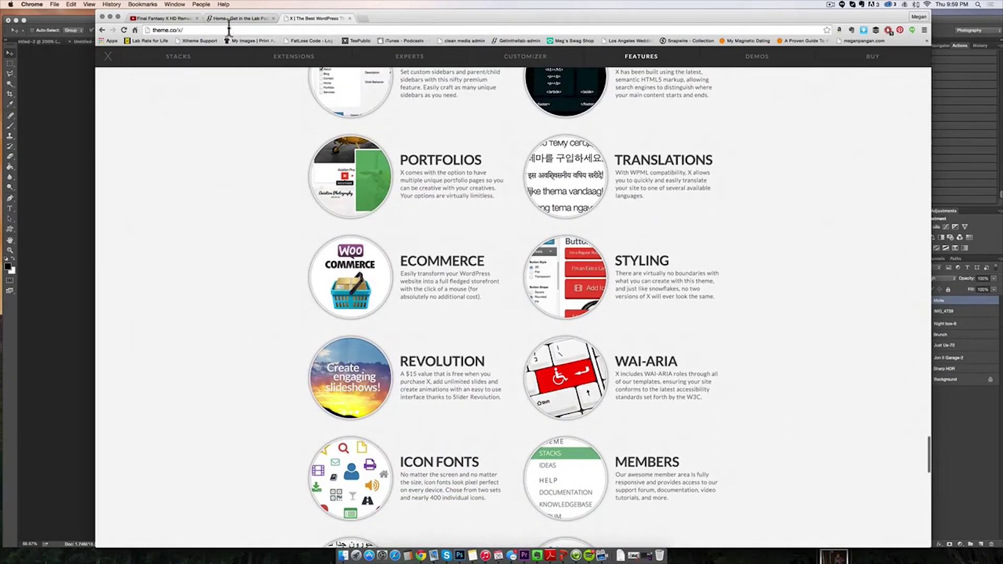
click(227, 19)
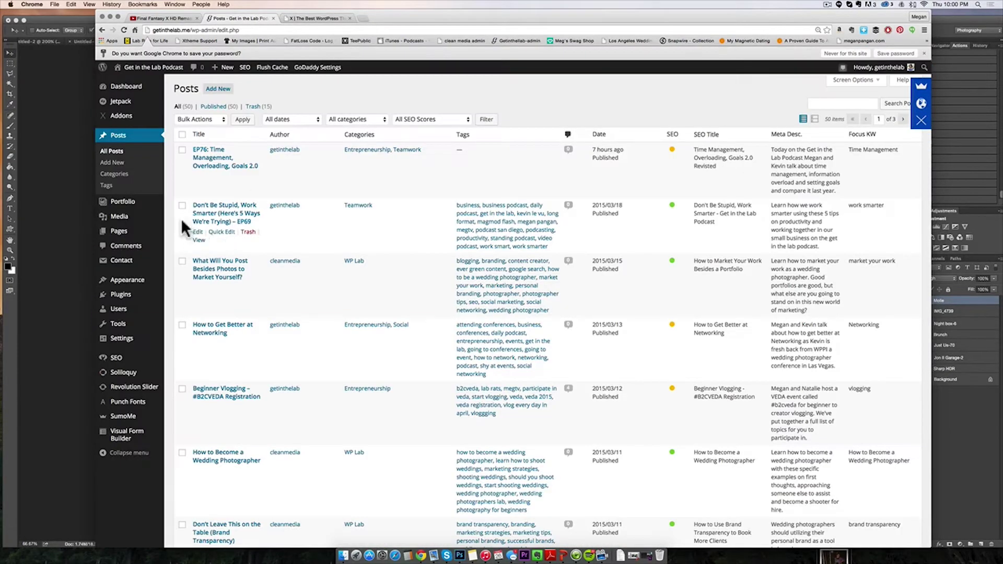
Edit the Home page from All Pages and launch the Visual Composer front-end editor
mouse_move(128, 236)
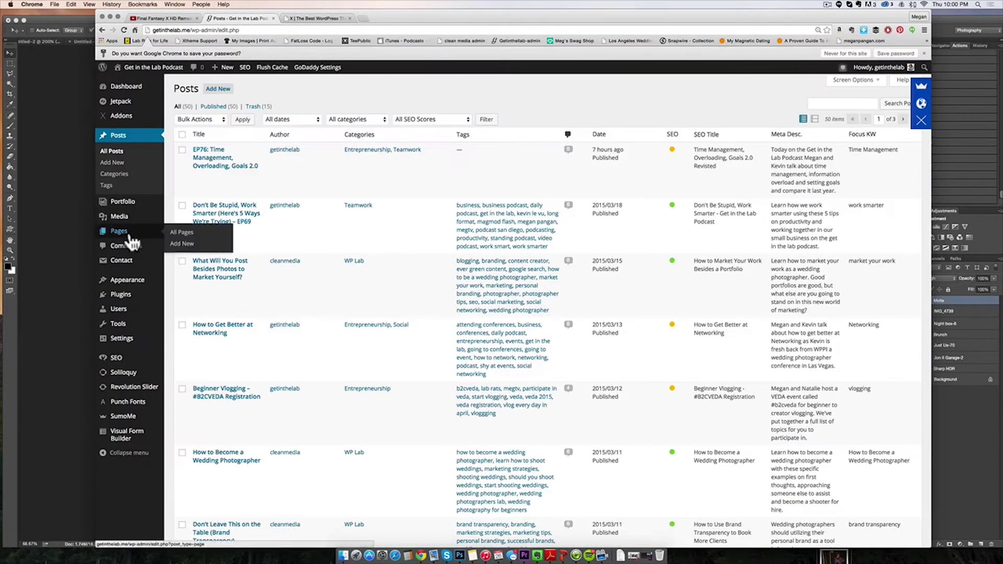
click(180, 233)
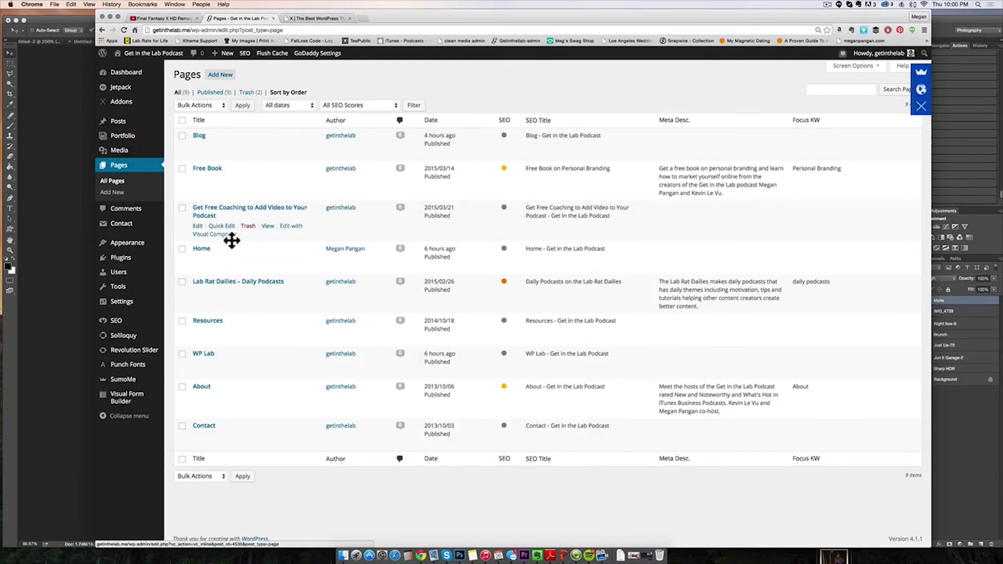
click(207, 256)
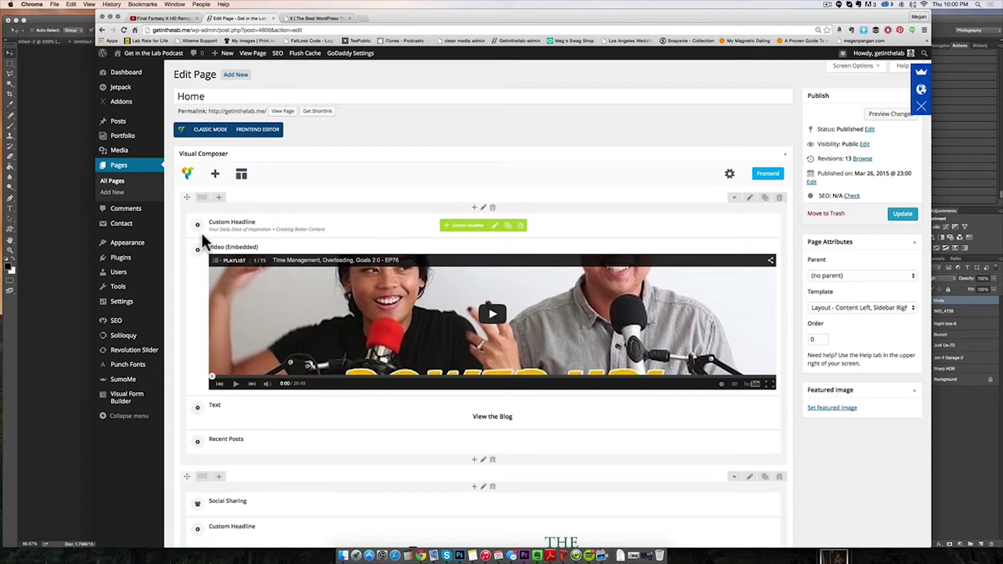
click(271, 137)
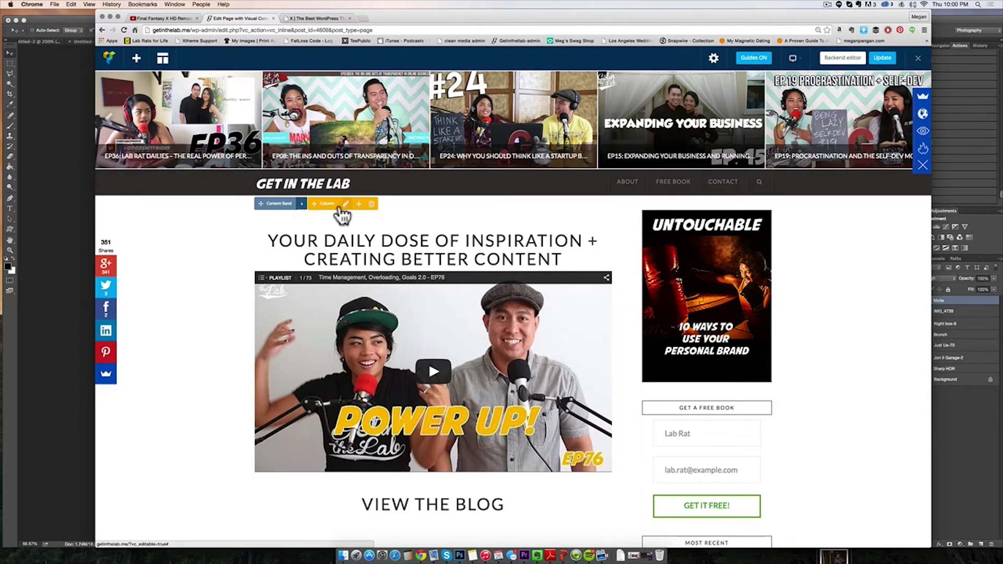
Scroll the front-end preview of the home page, then exit the editor to the live page
scroll(383, 336, down, 1)
scroll(383, 336, down, 5)
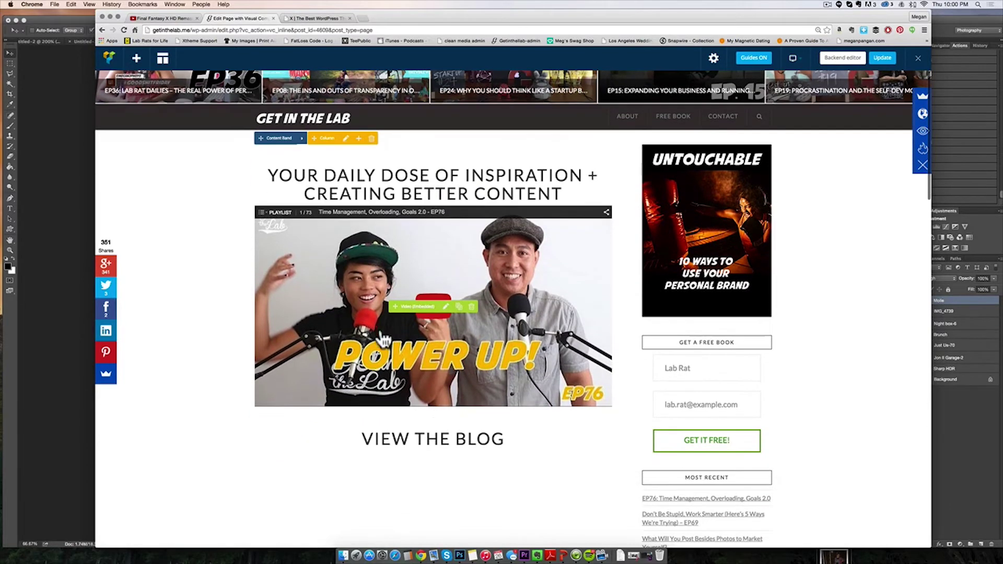
scroll(437, 425, up, 6)
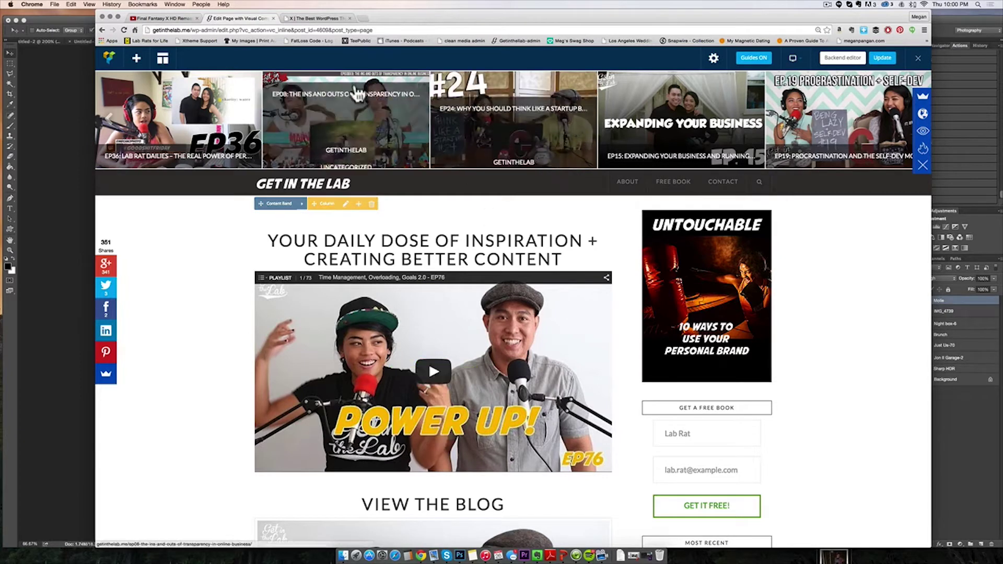
click(918, 59)
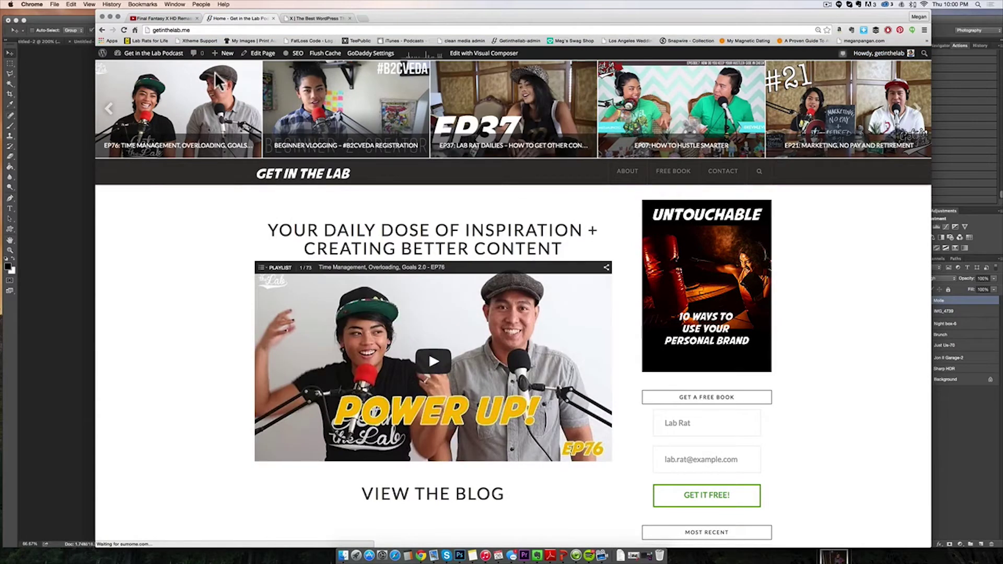
mouse_move(220, 63)
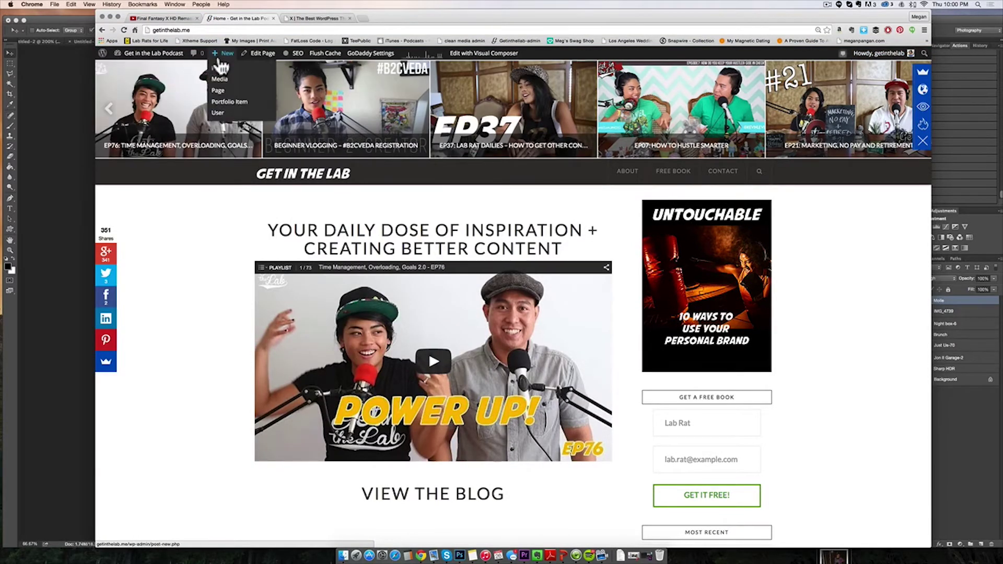
Open the Home page in the back-end editor and review its headline, EP76 video, text and Recent Posts rows
click(255, 50)
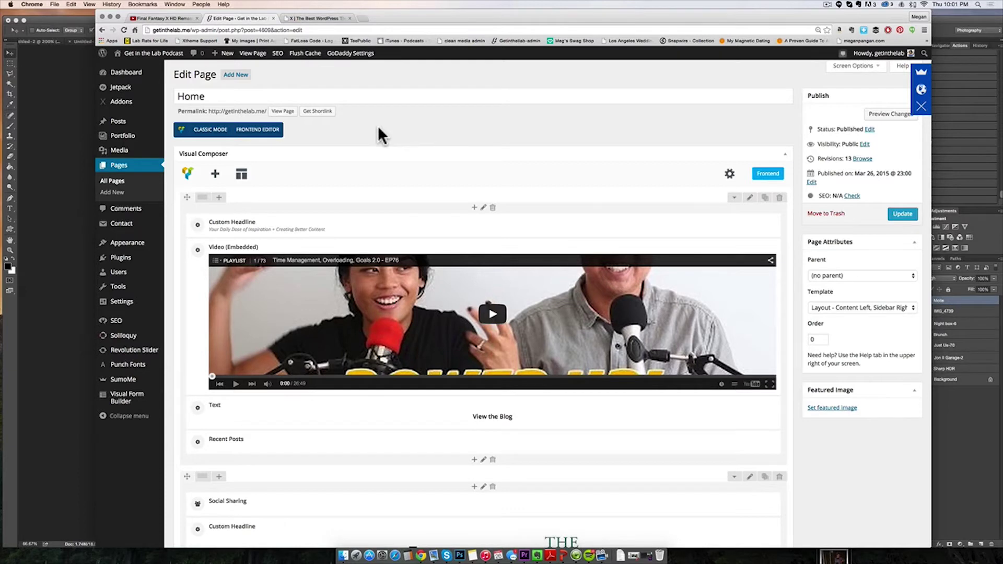
scroll(378, 128, down, 1)
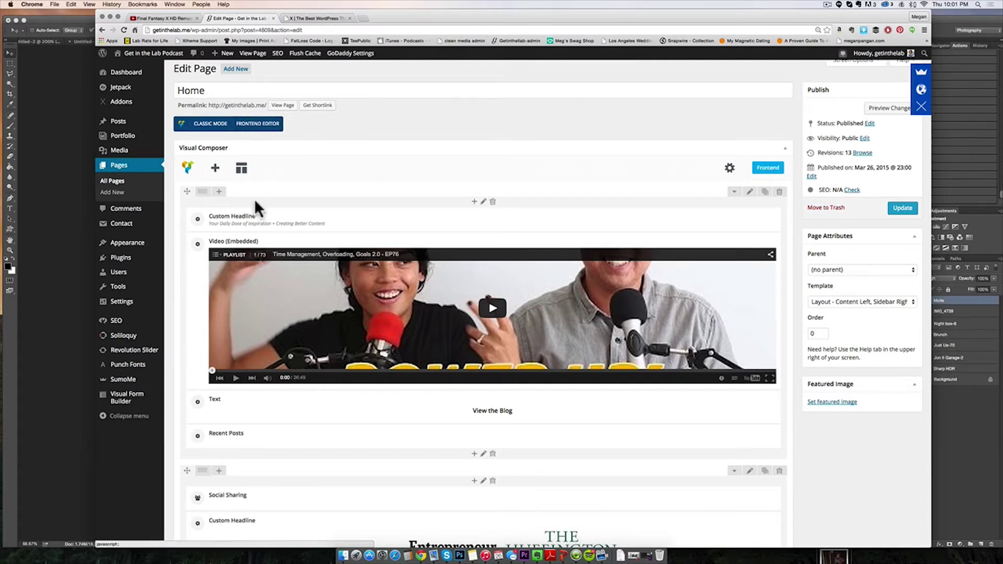
scroll(529, 227, down, 2)
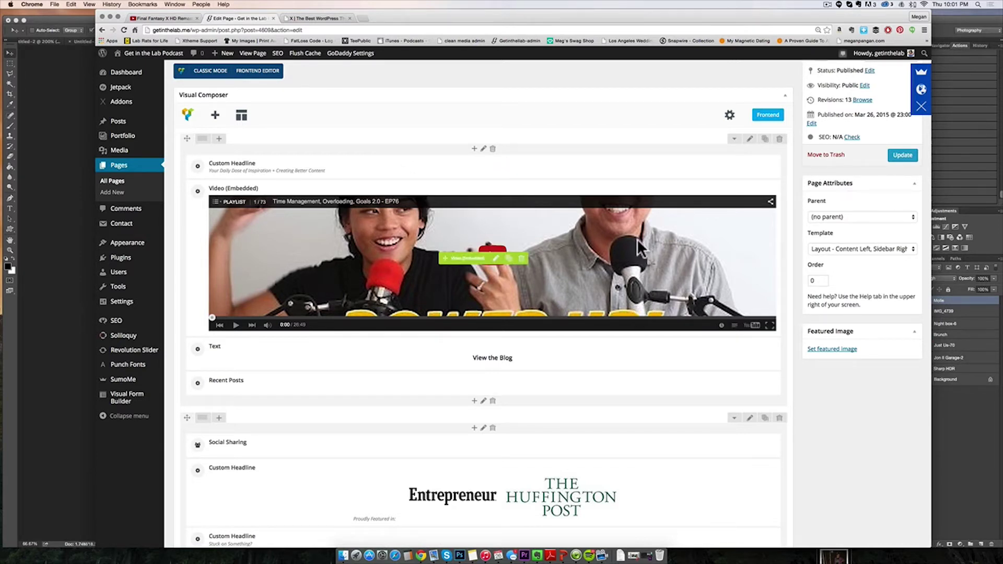
scroll(577, 352, down, 1)
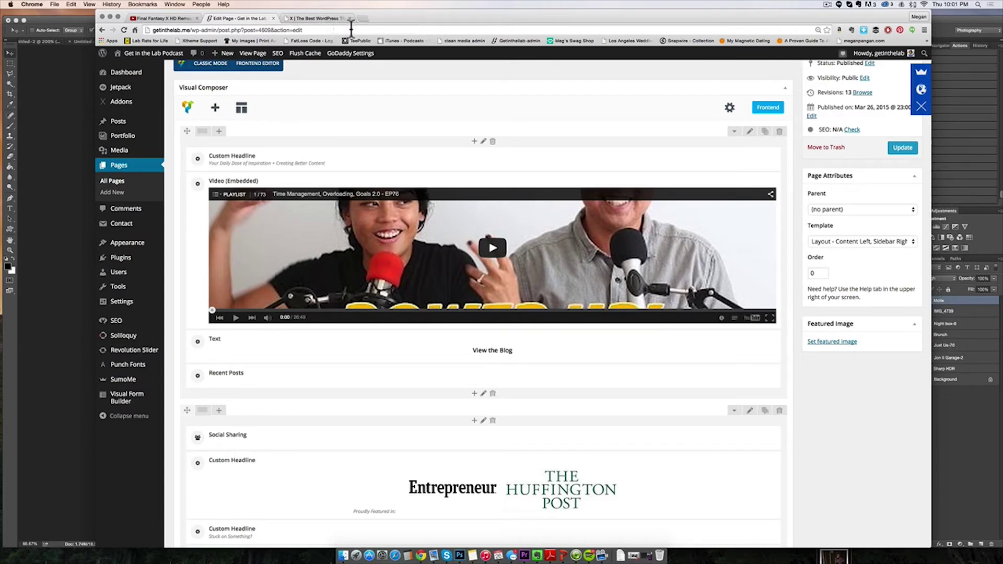
scroll(519, 213, down, 5)
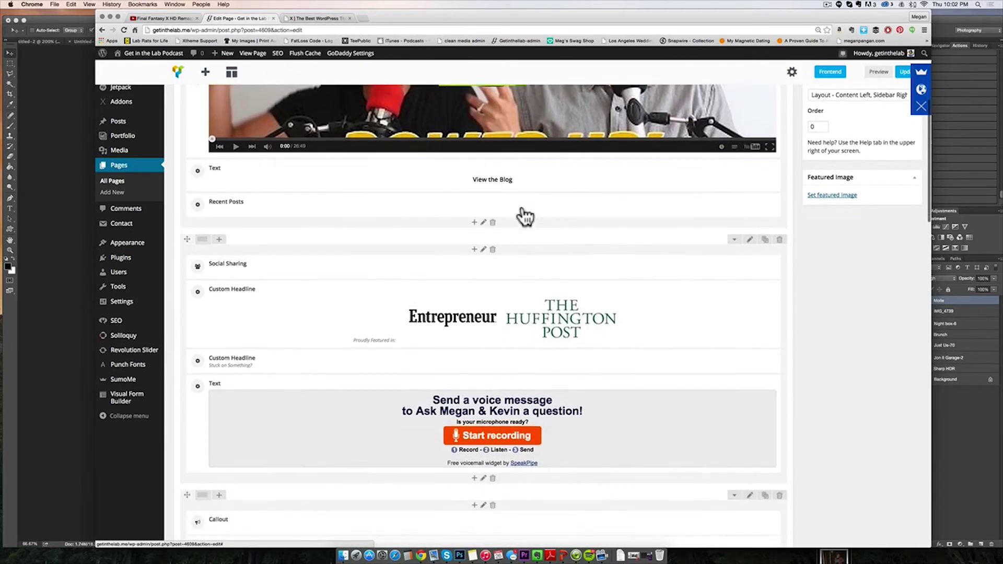
scroll(522, 209, down, 3)
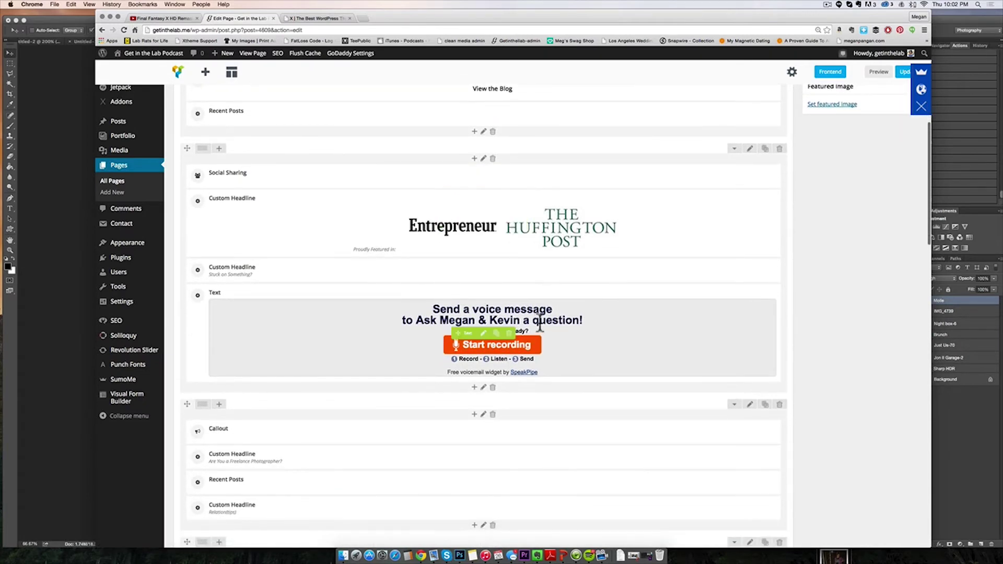
scroll(549, 177, down, 3)
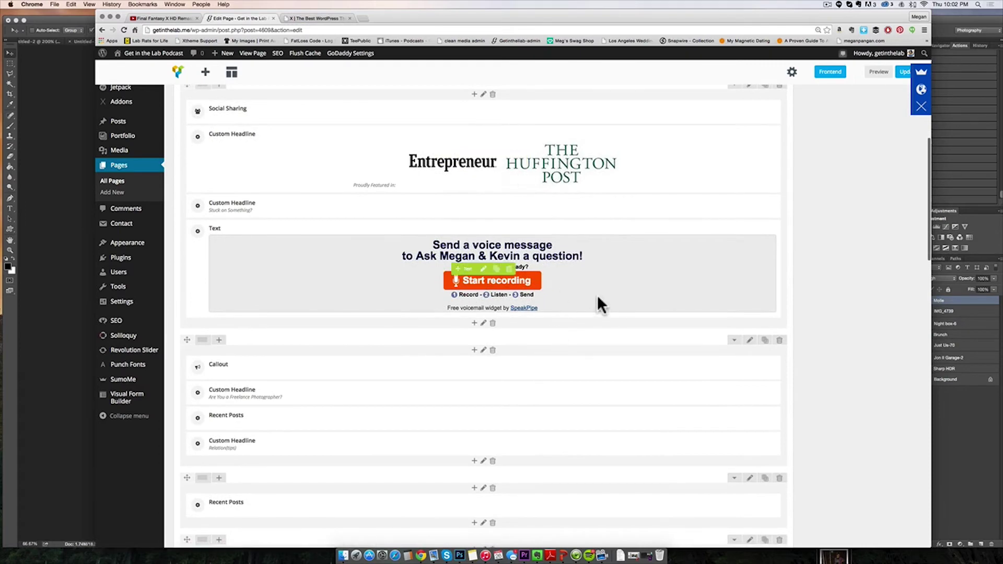
scroll(607, 299, up, 15)
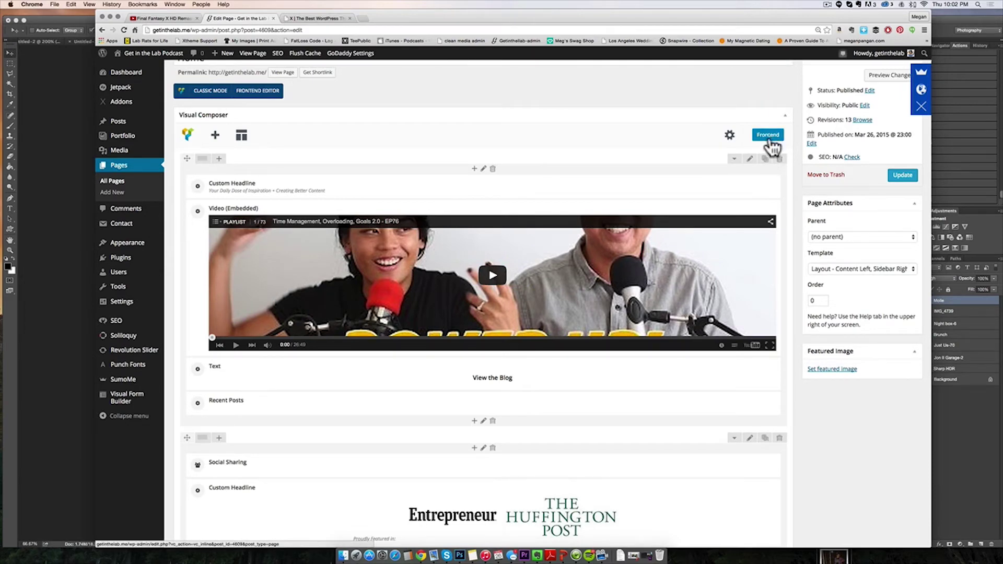
scroll(751, 207, down, 6)
scroll(418, 432, down, 2)
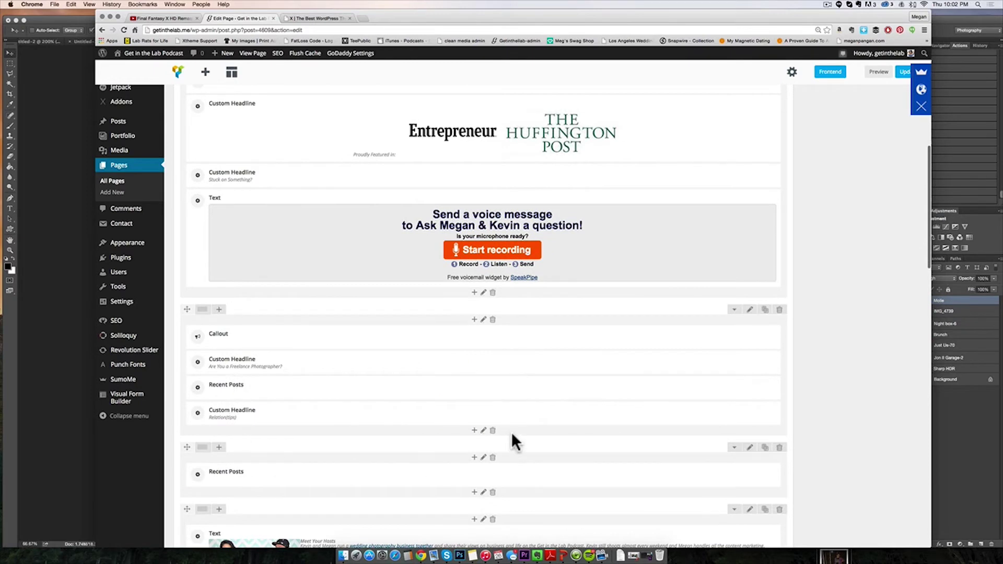
scroll(511, 433, down, 3)
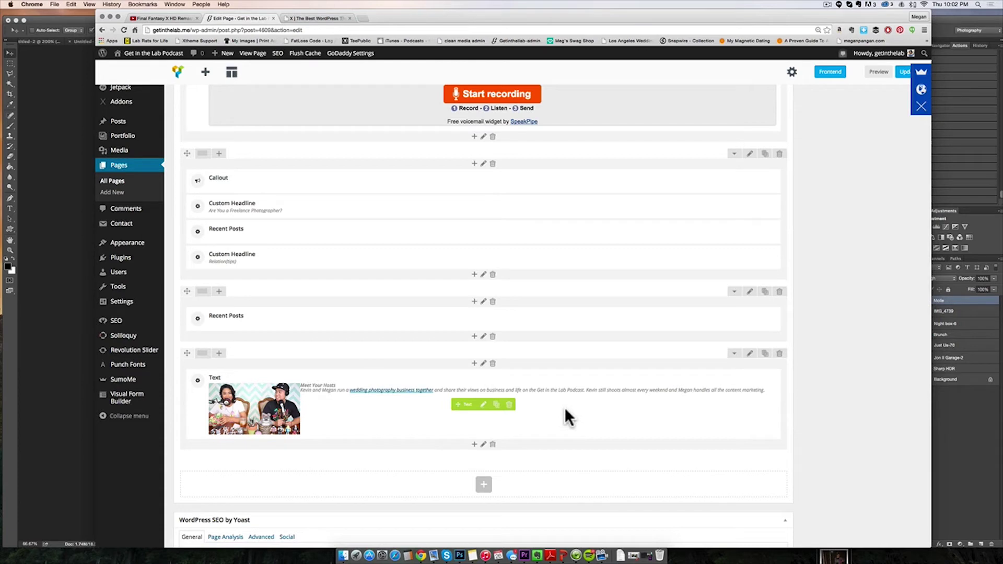
scroll(566, 409, down, 3)
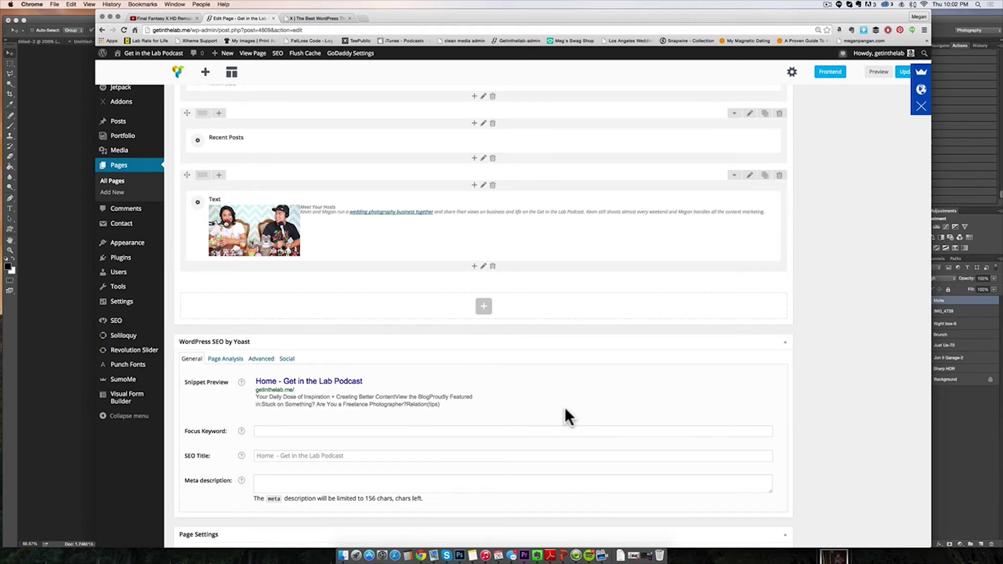
scroll(566, 409, up, 5)
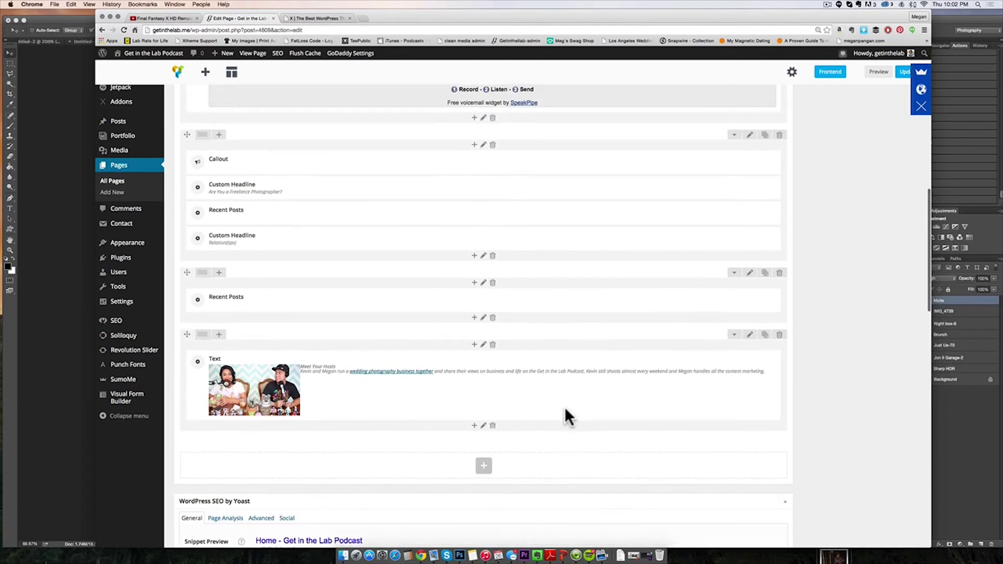
scroll(565, 409, up, 10)
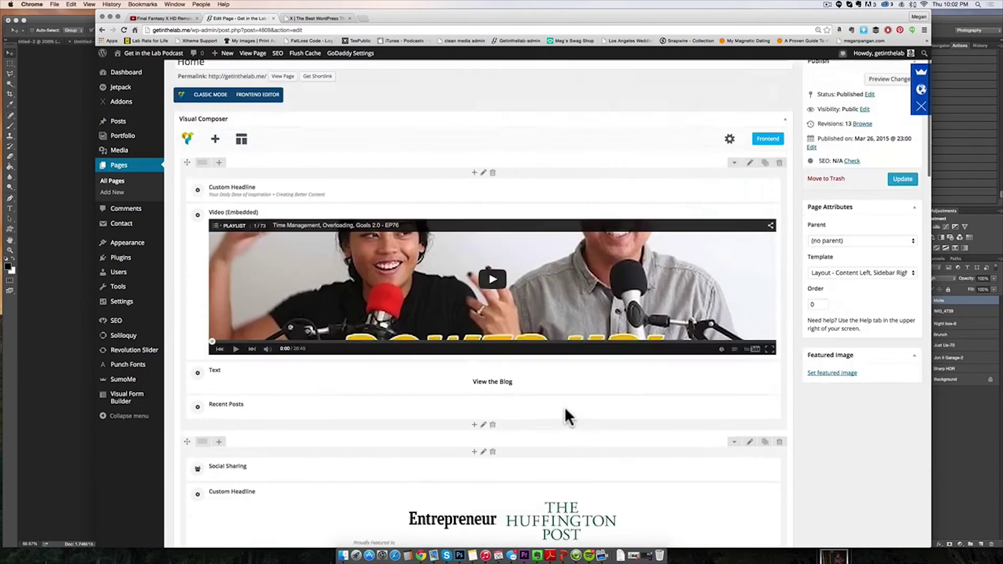
Open the published Get in the Lab home page in a new tab via View Page
scroll(565, 409, up, 1)
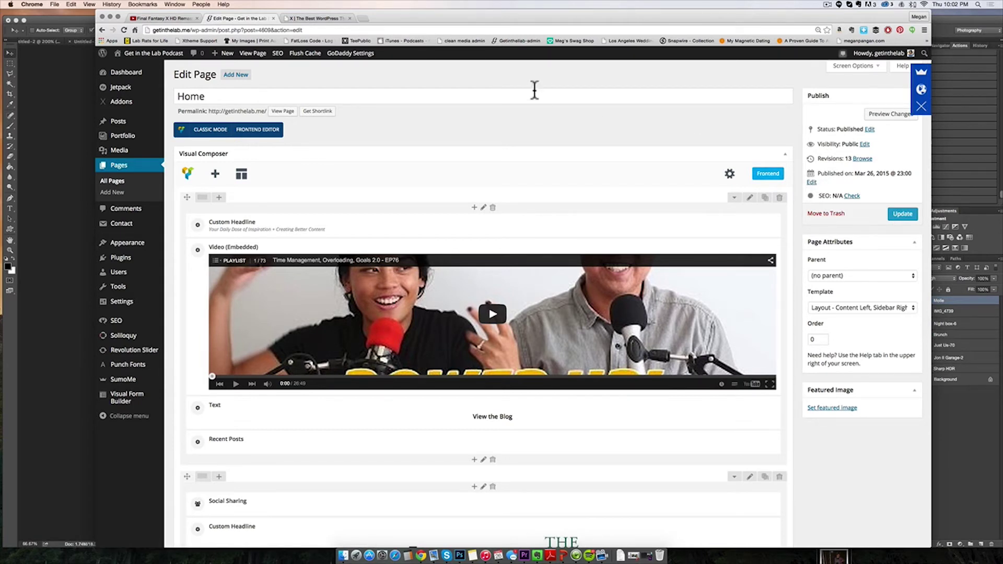
mouse_move(129, 61)
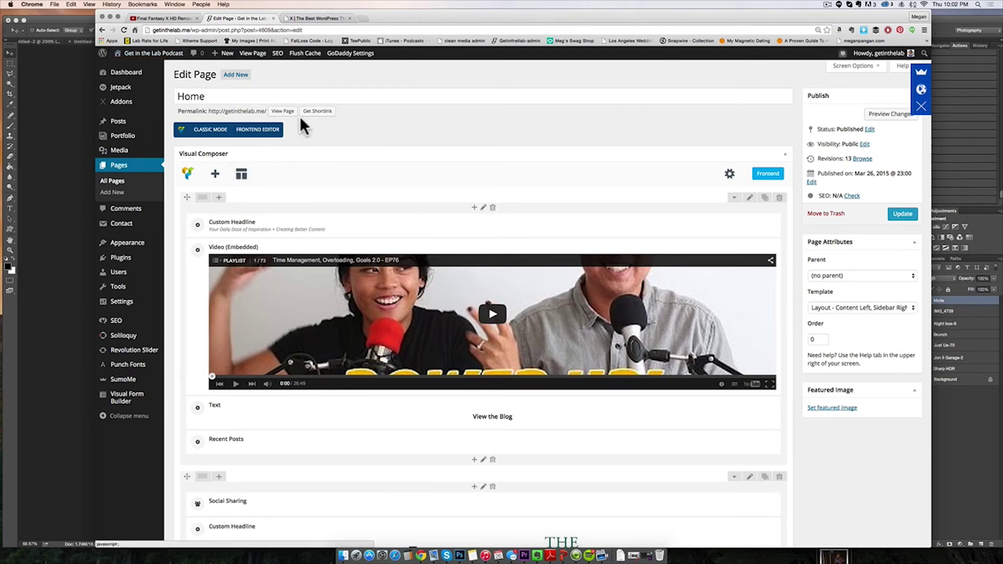
mouse_move(650, 279)
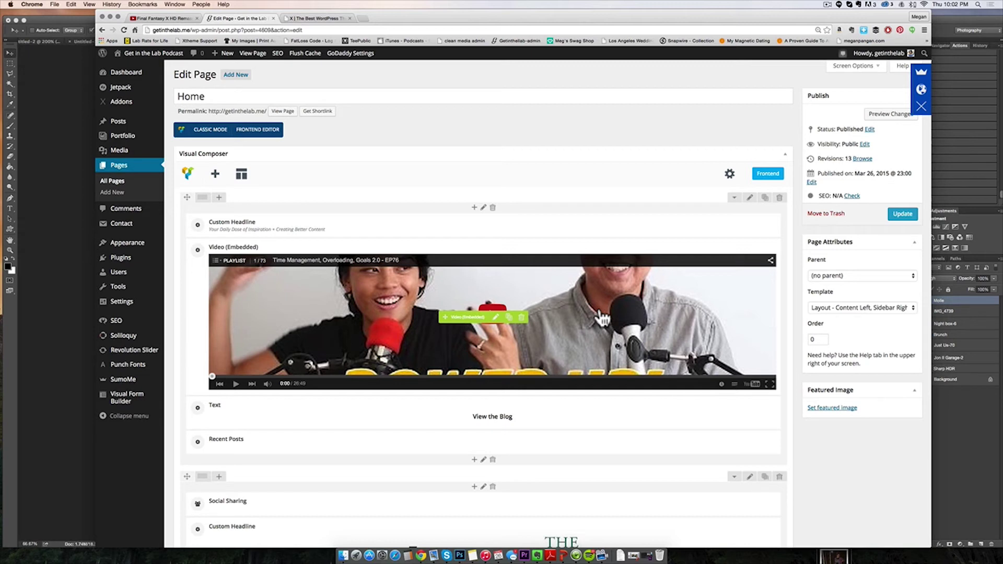
click(289, 114)
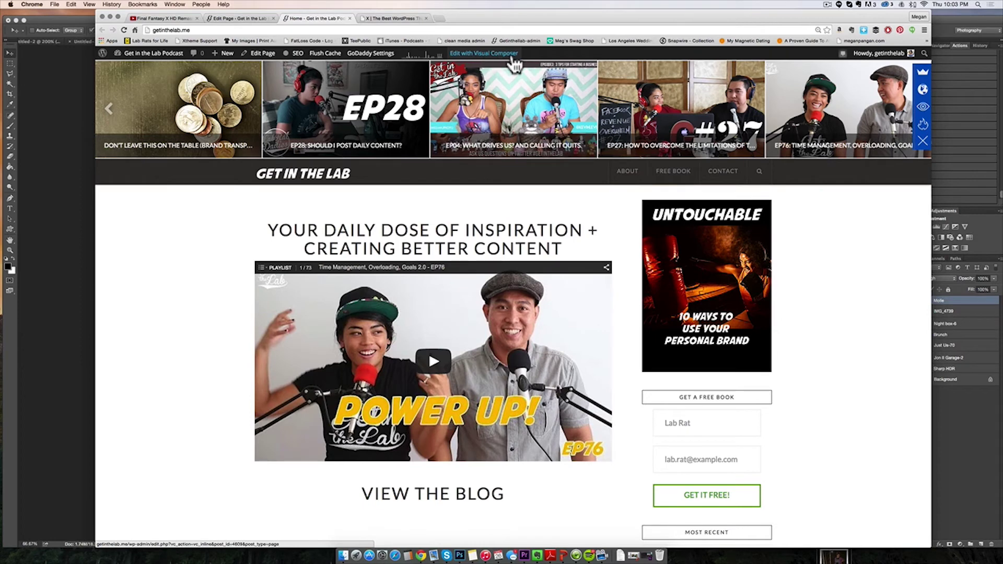
Edit the home page with Visual Composer and preview it at smartphone portrait width
click(511, 55)
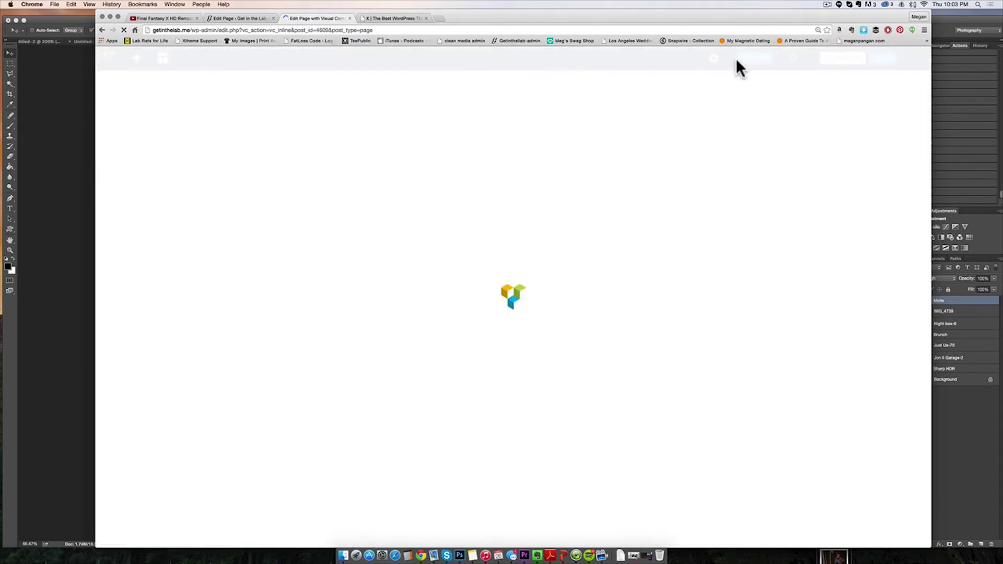
mouse_move(797, 60)
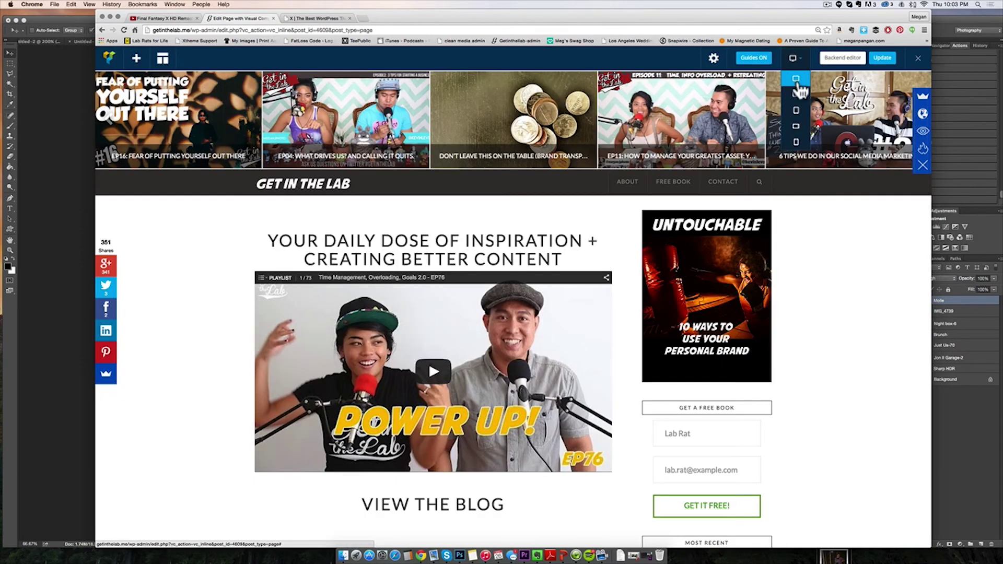
click(796, 142)
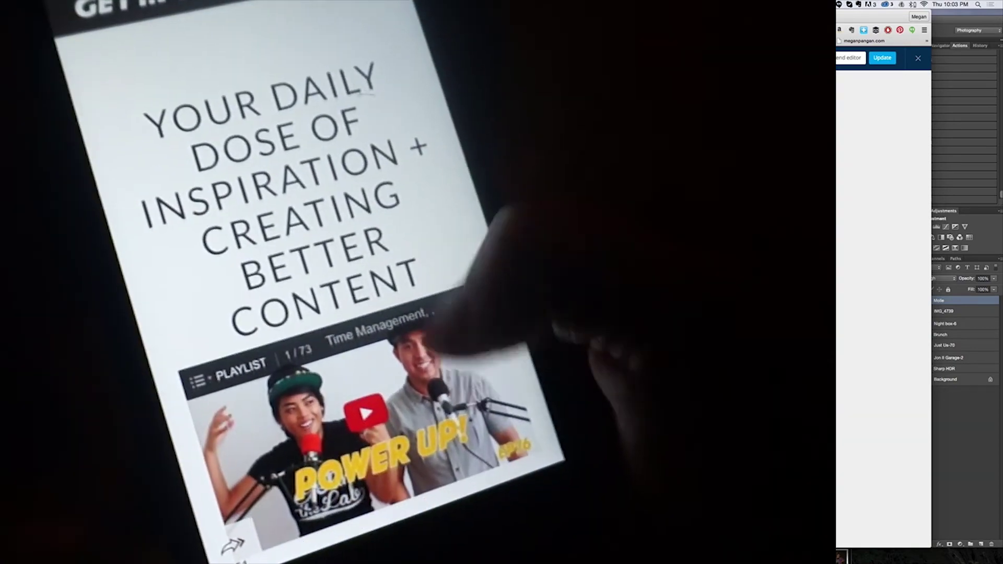
scroll(523, 271, down, 10)
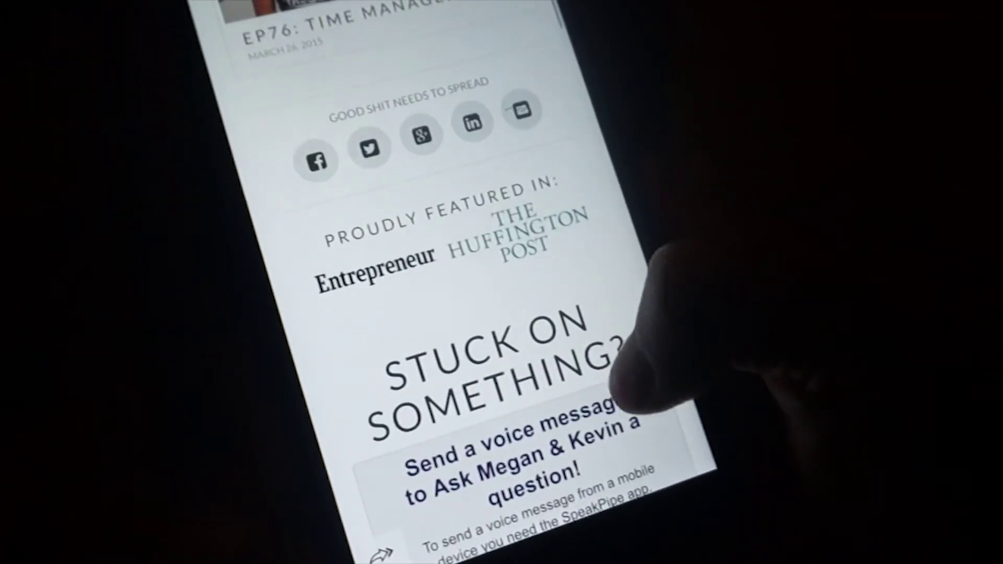
scroll(522, 272, down, 5)
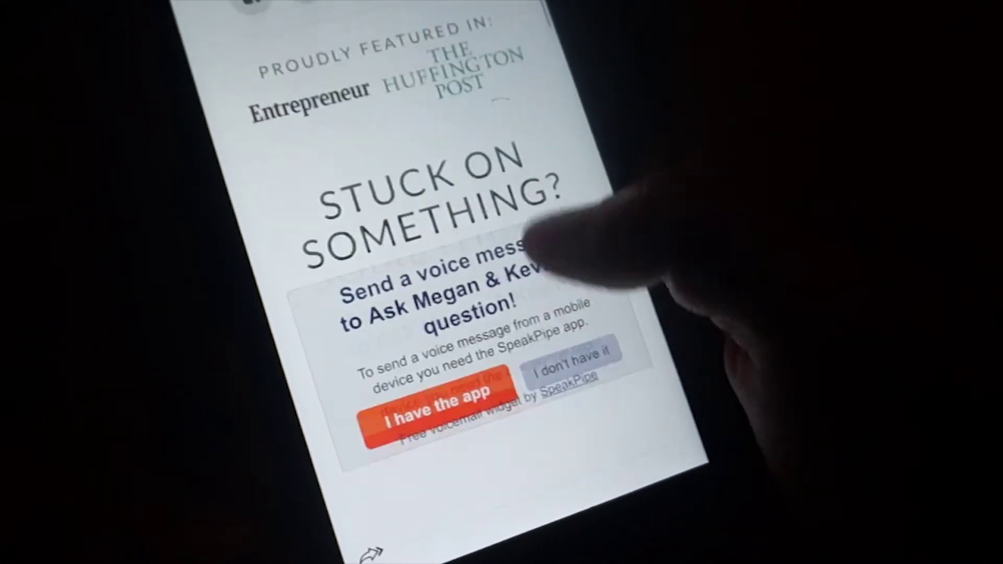
scroll(523, 271, down, 10)
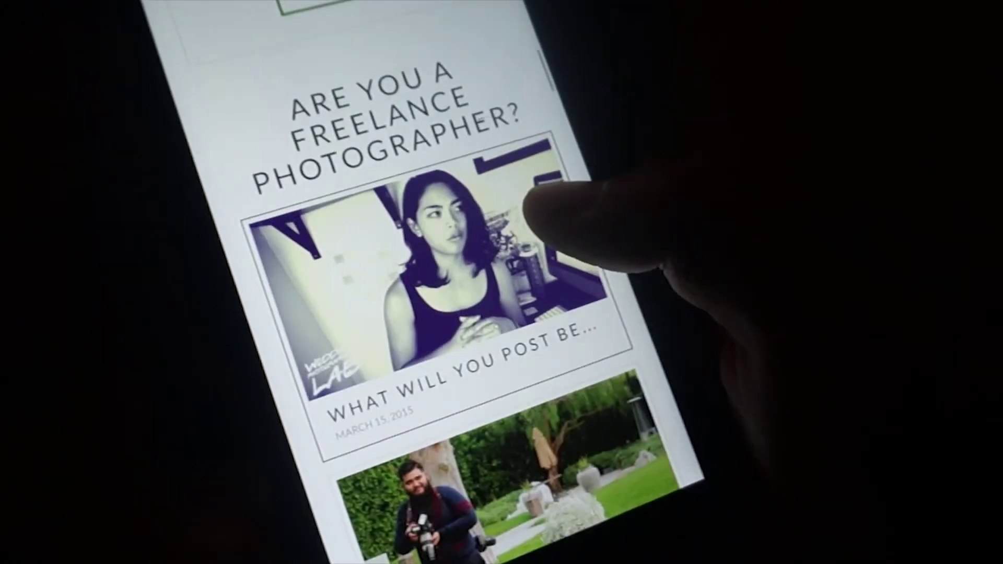
scroll(522, 272, down, 8)
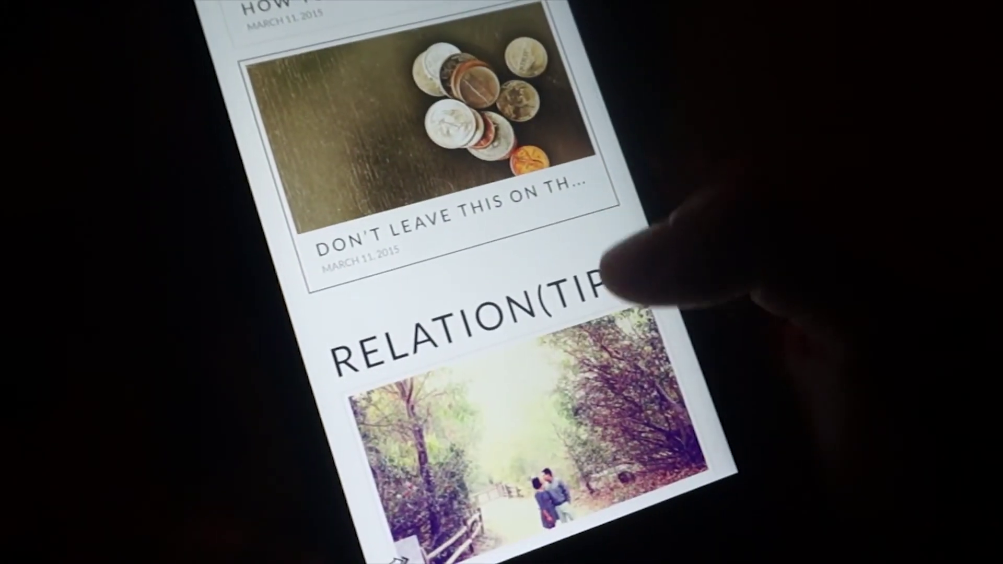
scroll(569, 261, down, 8)
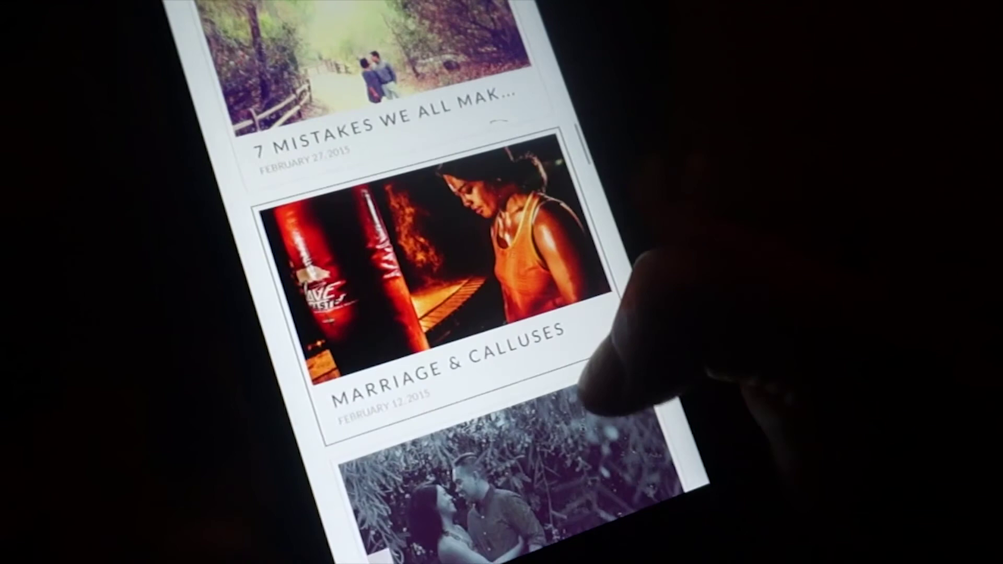
scroll(554, 251, down, 8)
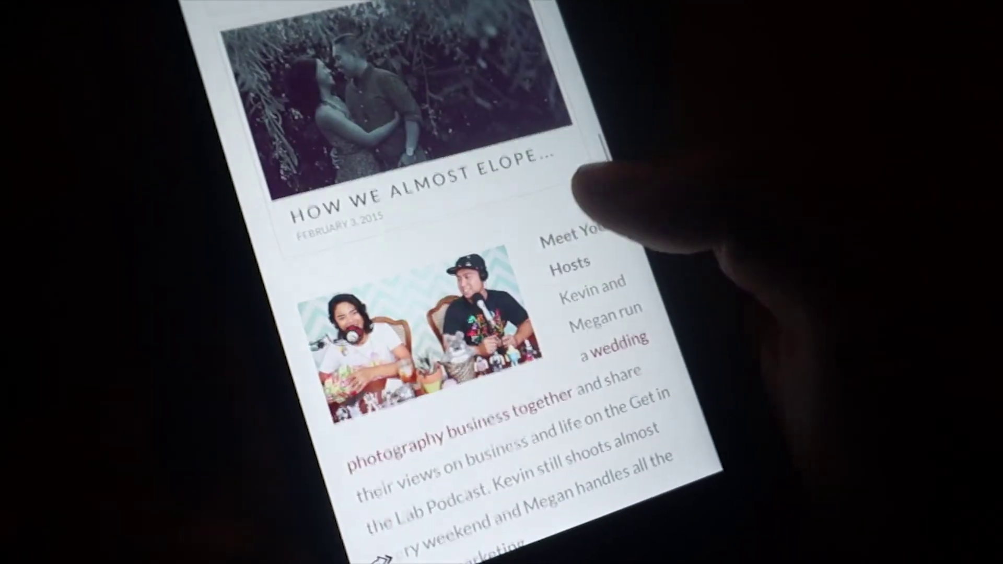
scroll(575, 220, down, 8)
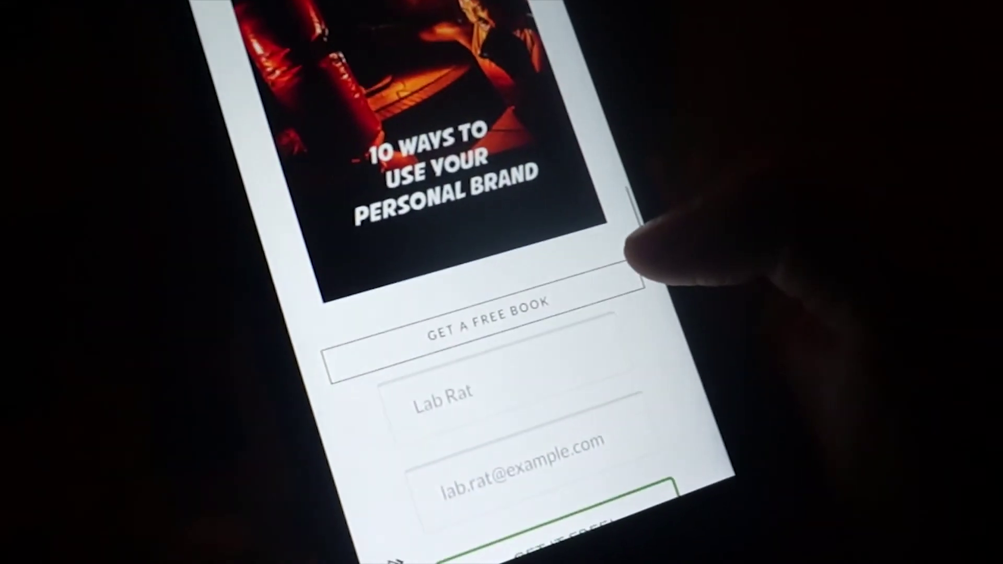
scroll(601, 225, down, 10)
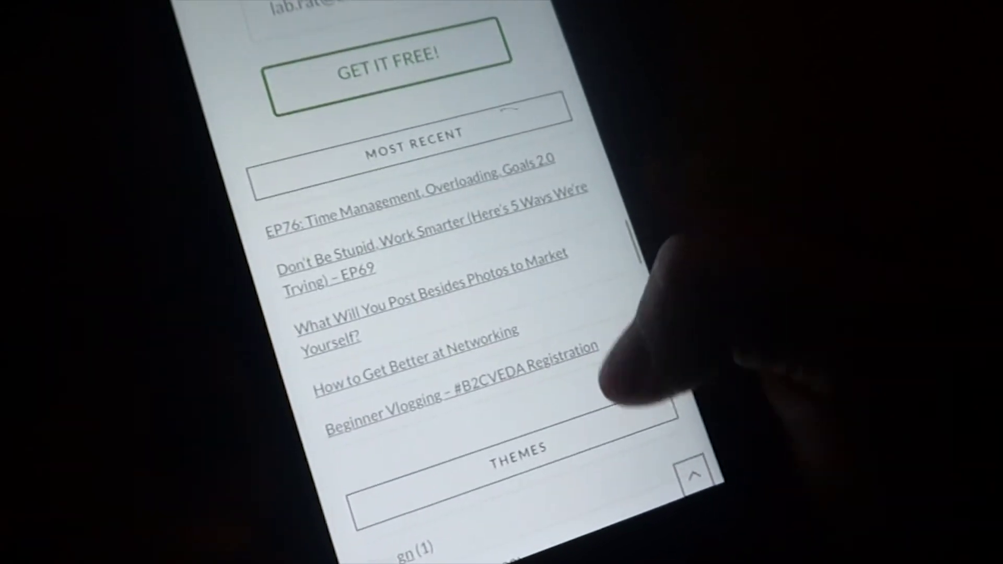
scroll(600, 225, down, 10)
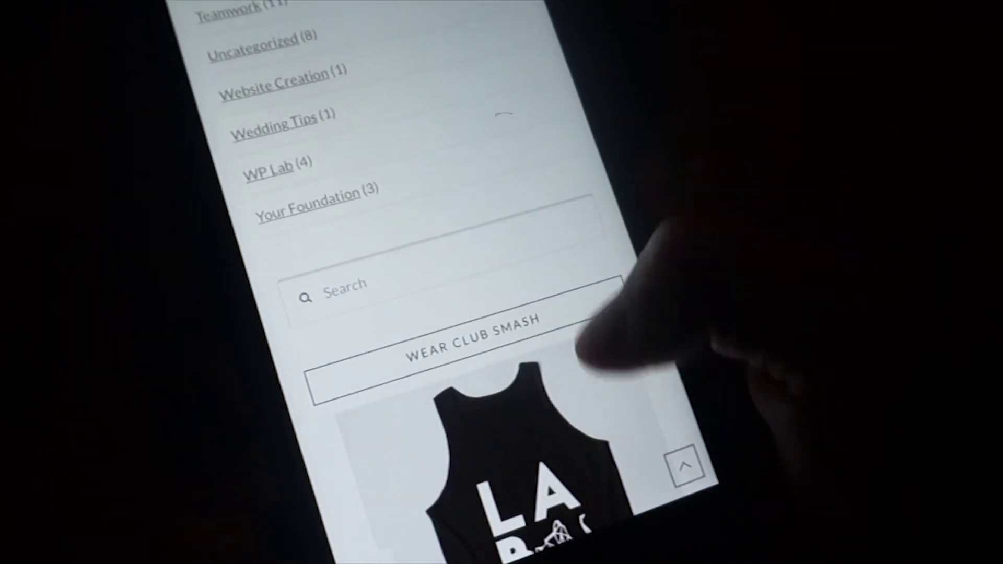
scroll(601, 225, down, 10)
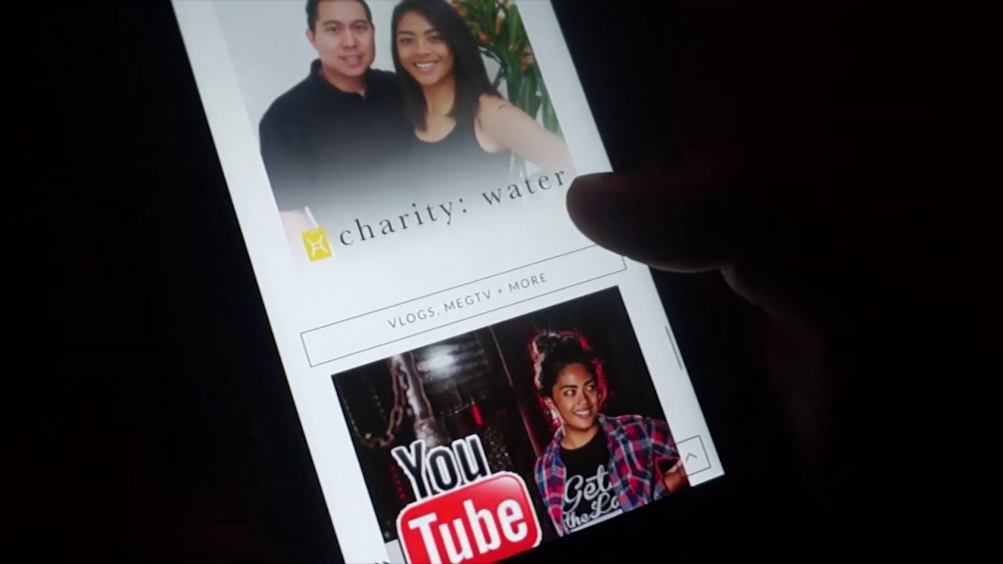
scroll(601, 224, down, 10)
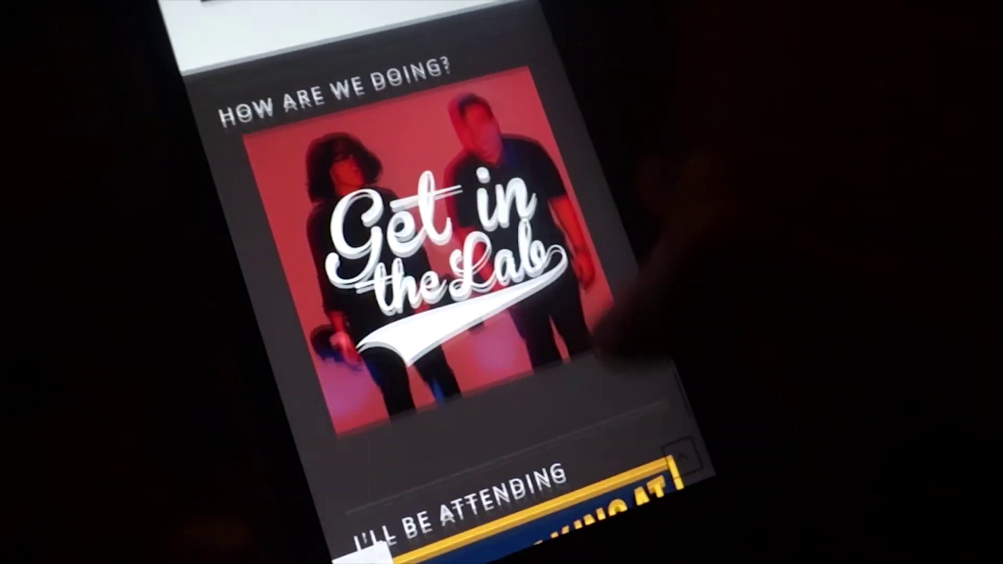
scroll(601, 225, down, 10)
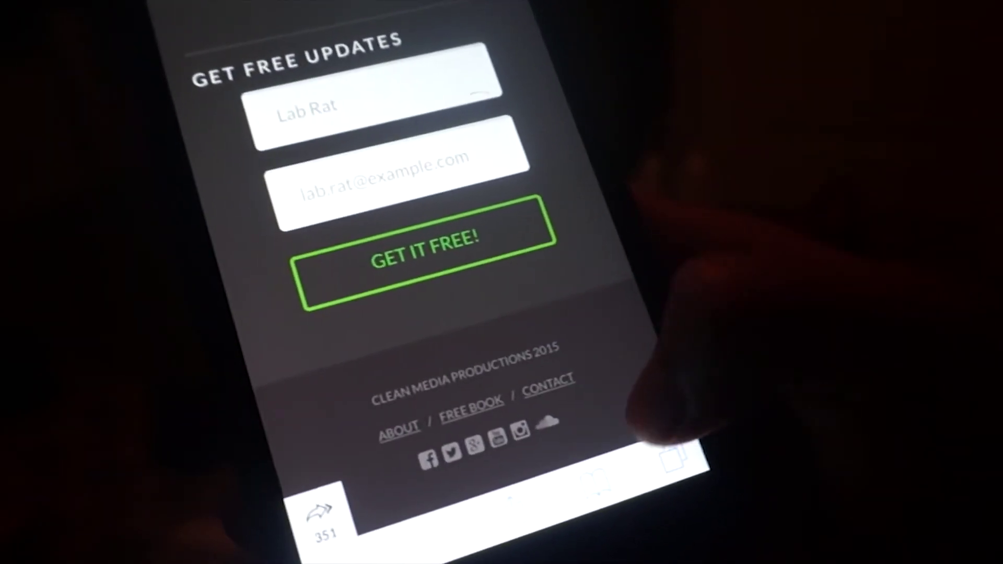
click(672, 412)
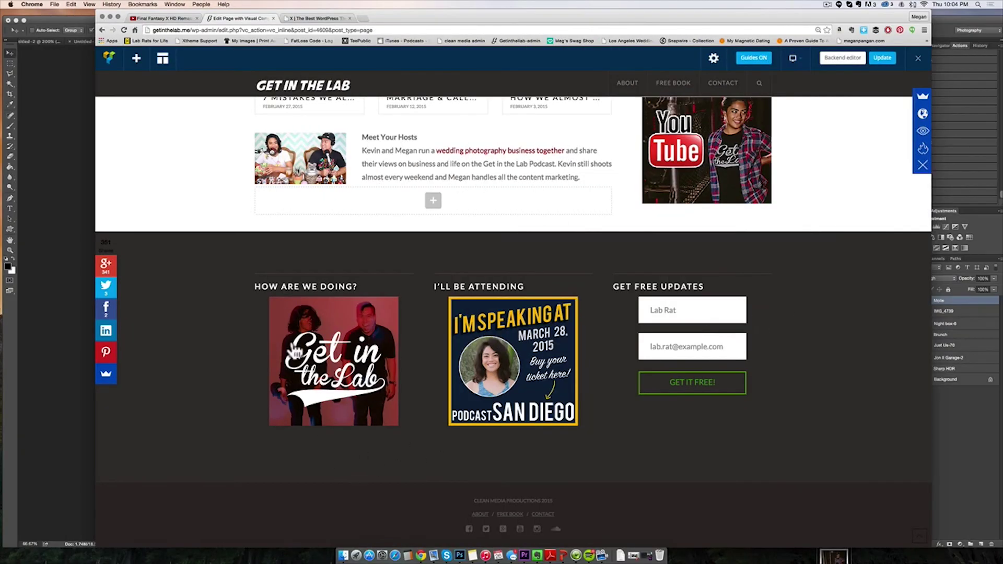
scroll(763, 361, up, 8)
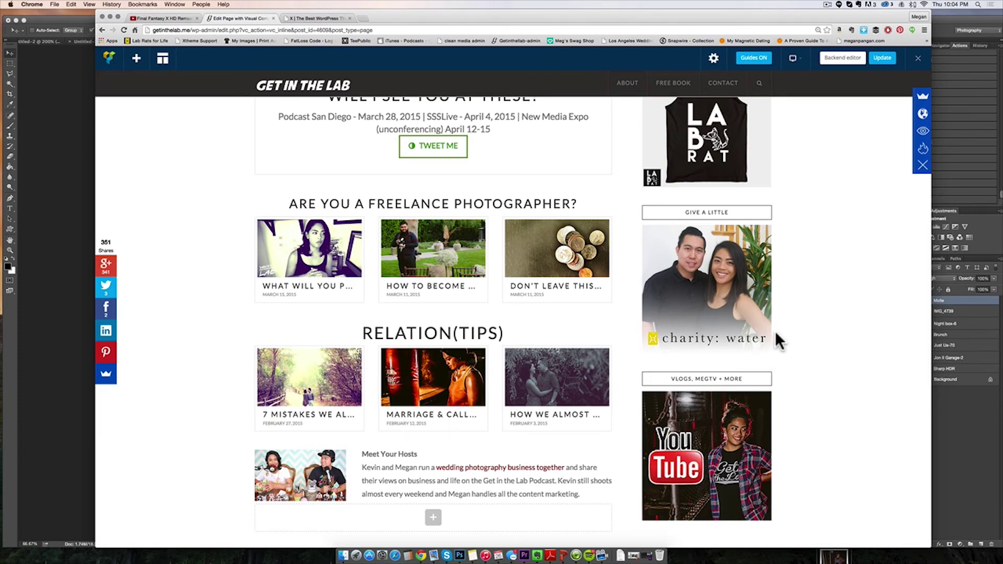
scroll(779, 340, up, 5)
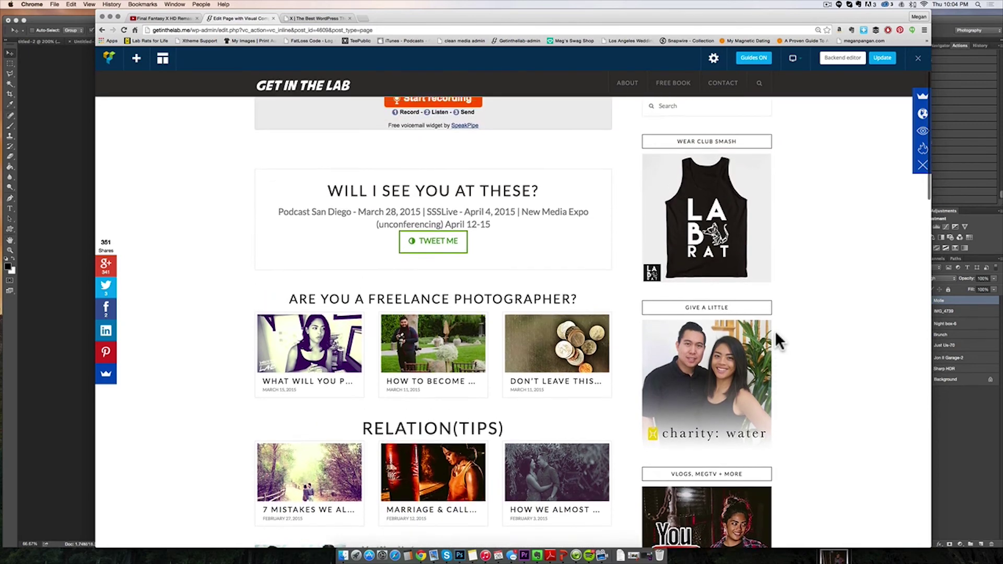
scroll(778, 339, up, 1)
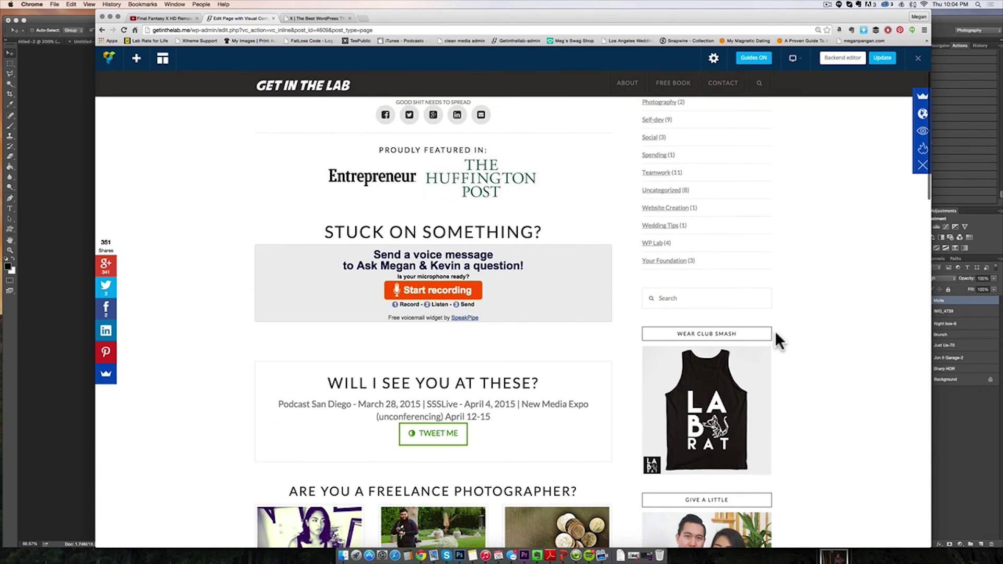
scroll(775, 339, up, 6)
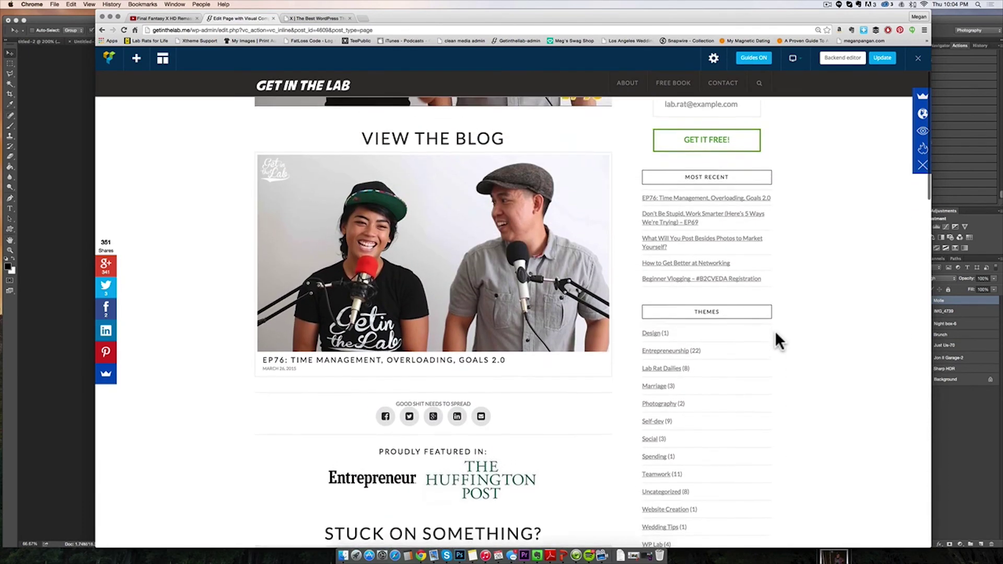
scroll(776, 334, up, 7)
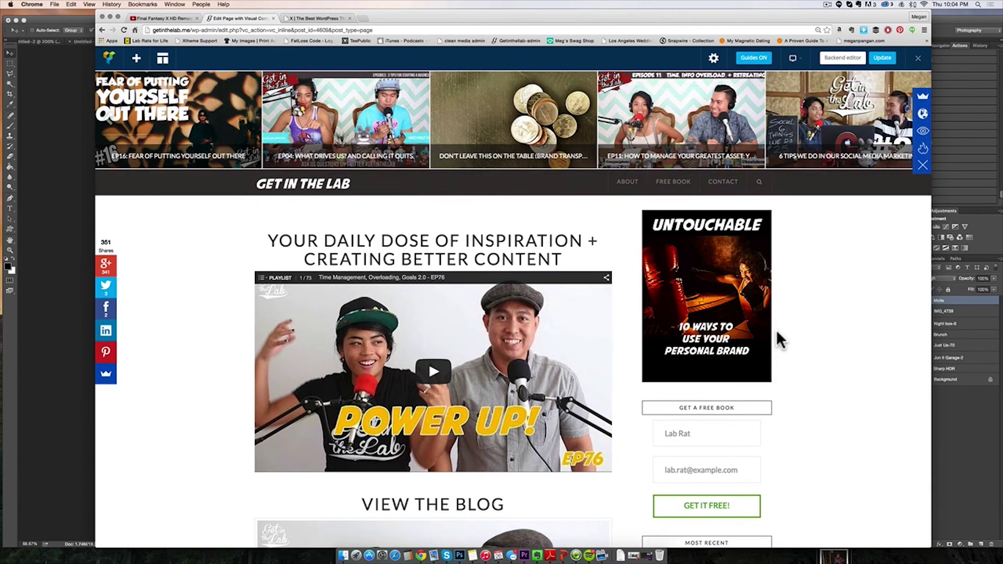